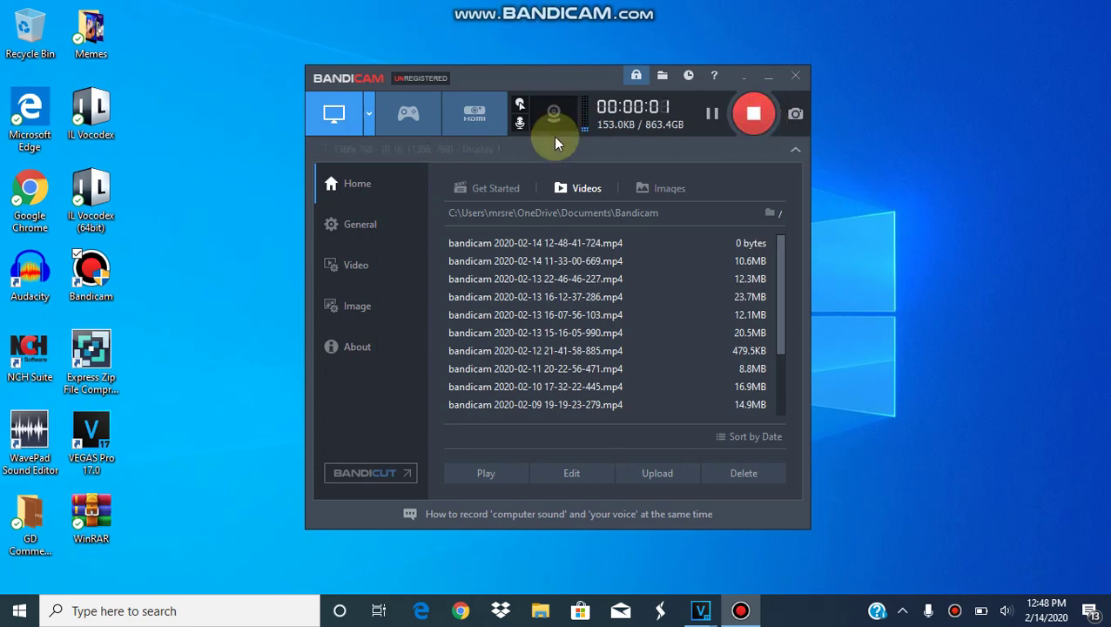
Send Bandicam to the tray and bring up the VEGAS Pro project window.
click(745, 79)
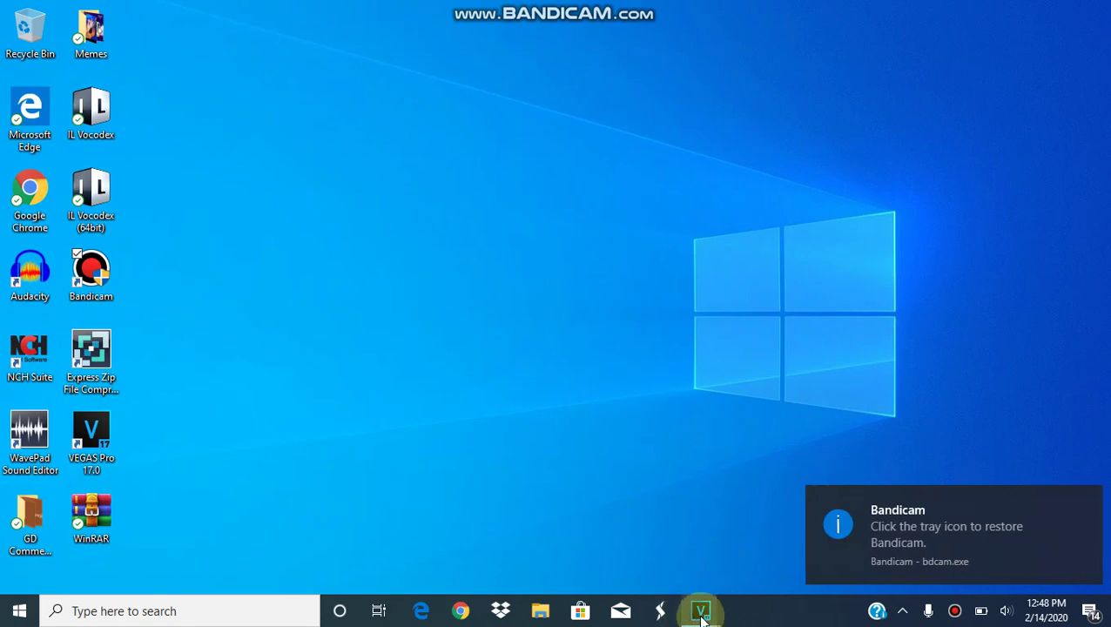
mouse_move(701, 611)
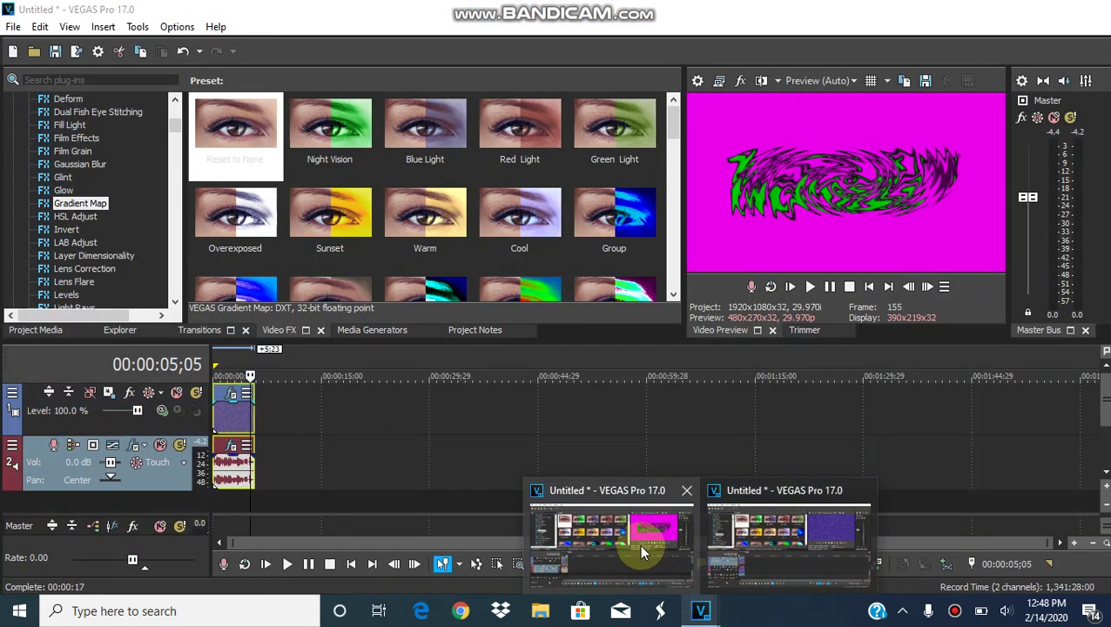
Set track 1 to custom Height Map compositing: Fat X, amplitude 0.135, elevation 0.108.
click(789, 550)
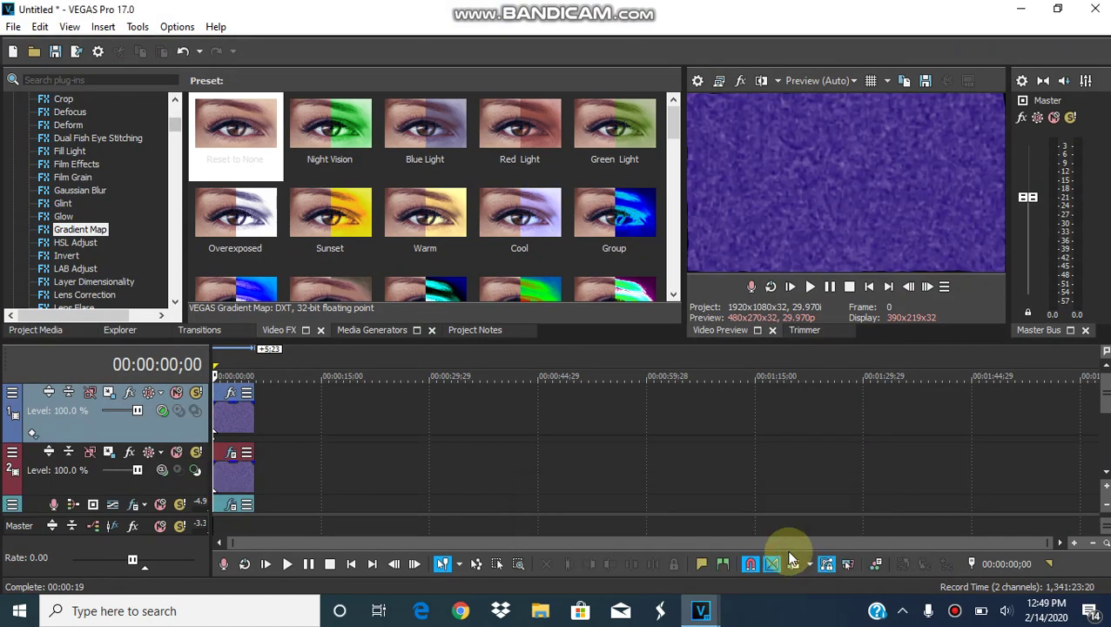
click(162, 412)
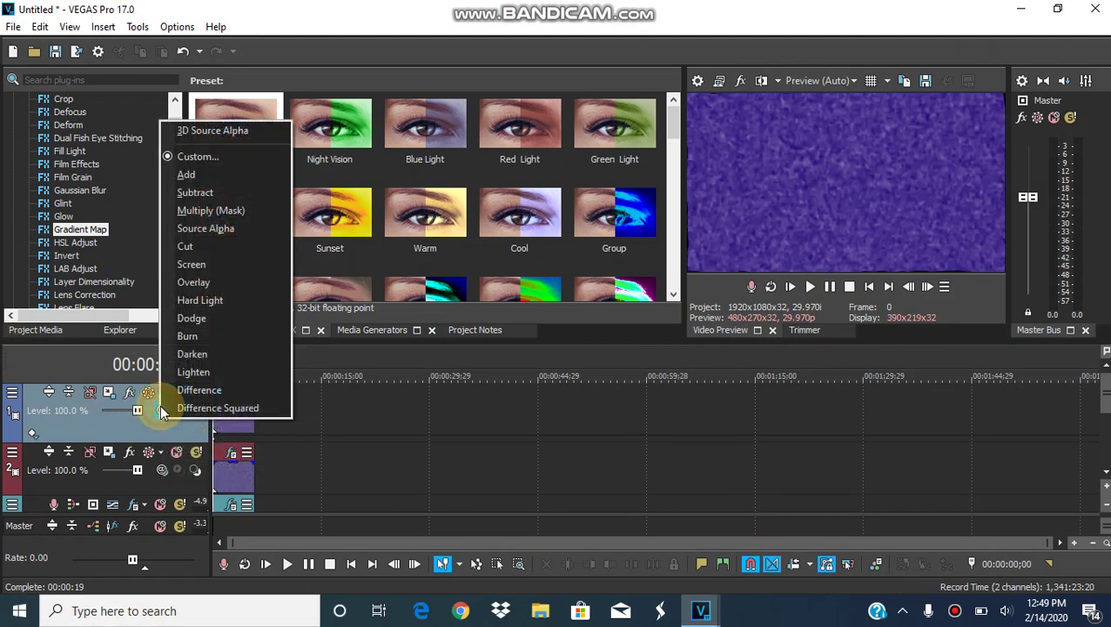
click(238, 162)
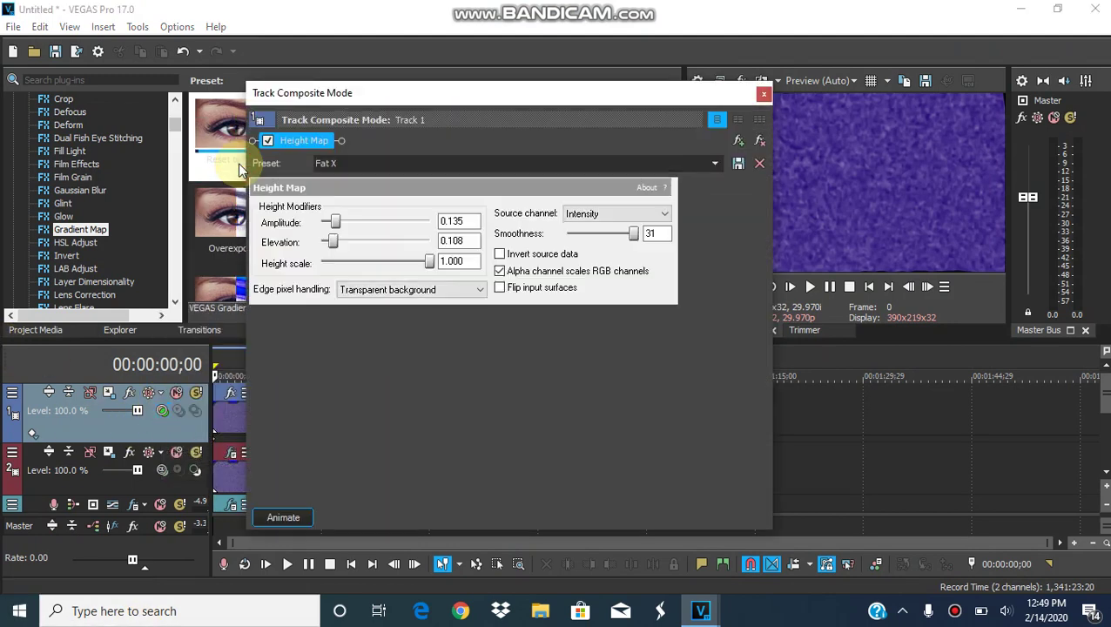
click(739, 136)
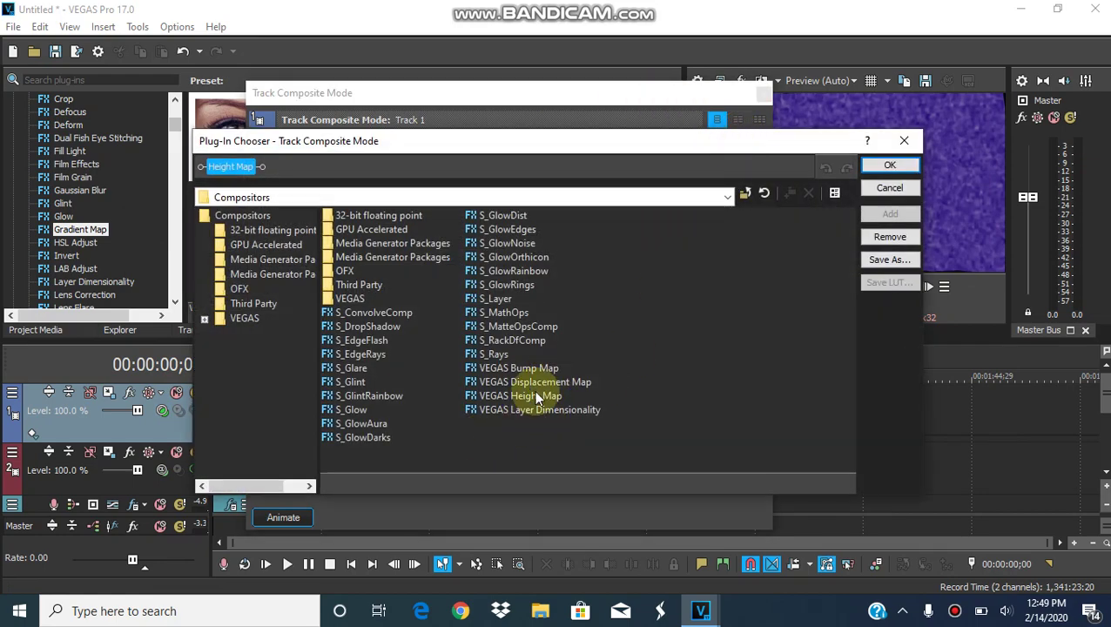
click(904, 140)
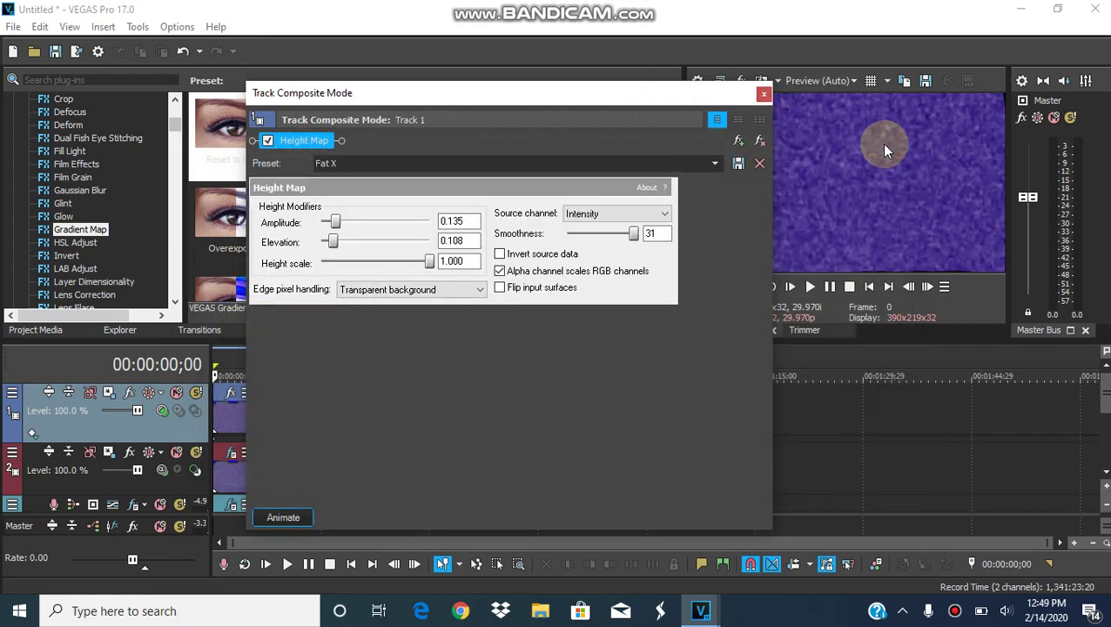
double_click(472, 223)
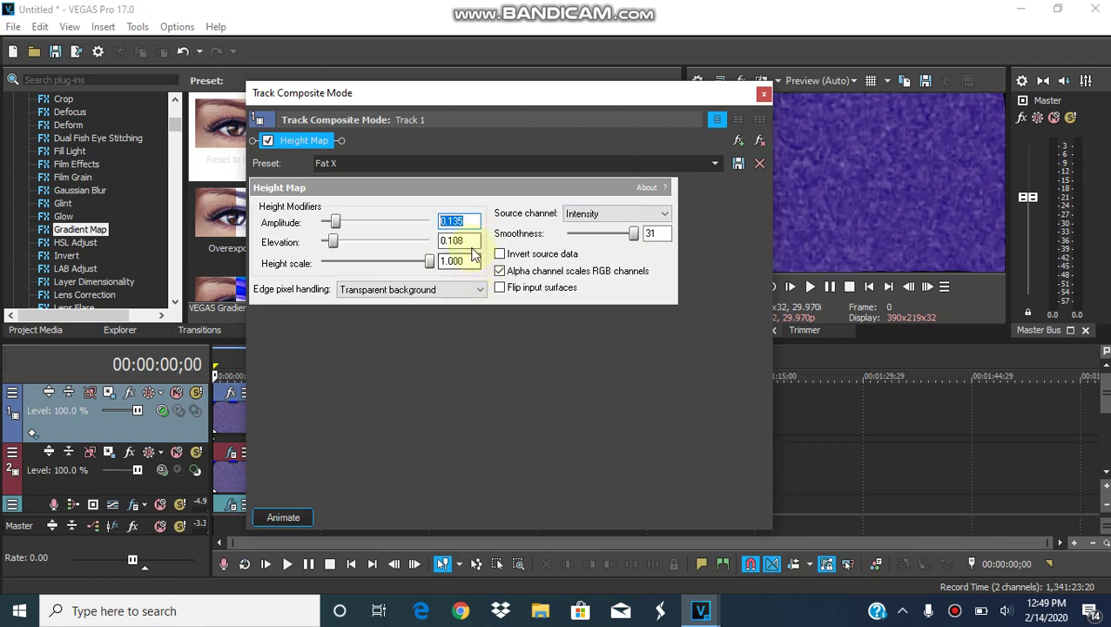
double_click(471, 242)
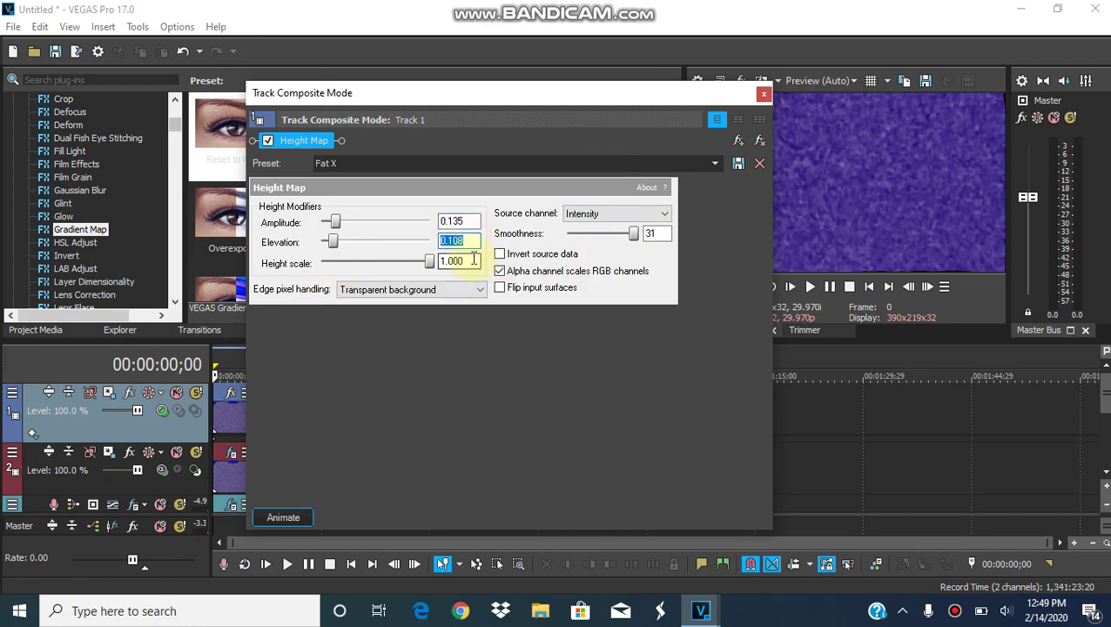
double_click(471, 262)
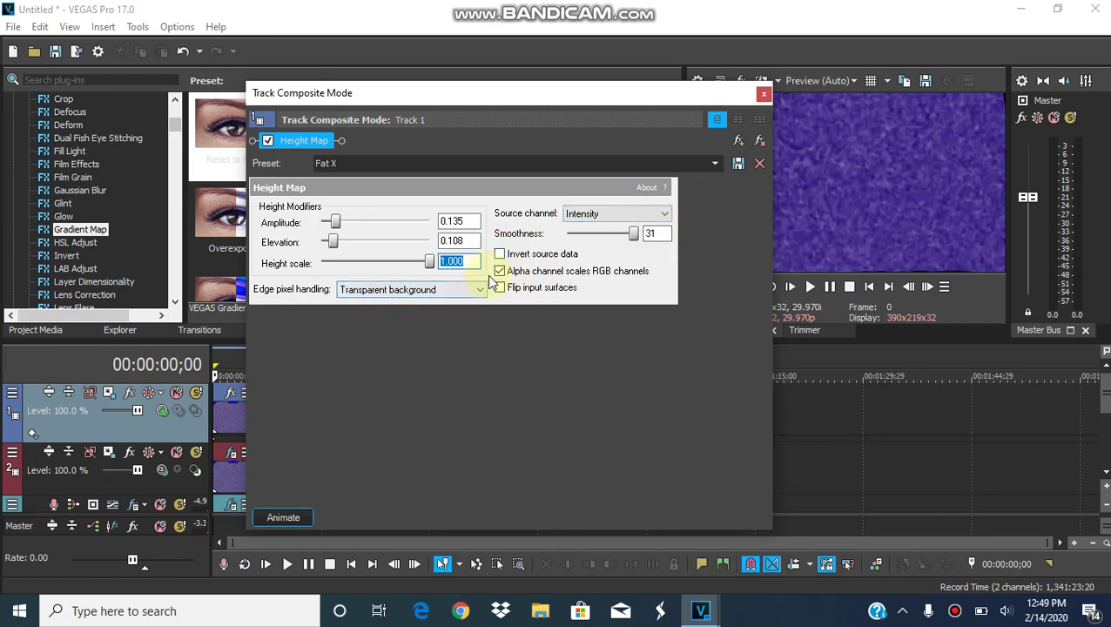
click(764, 94)
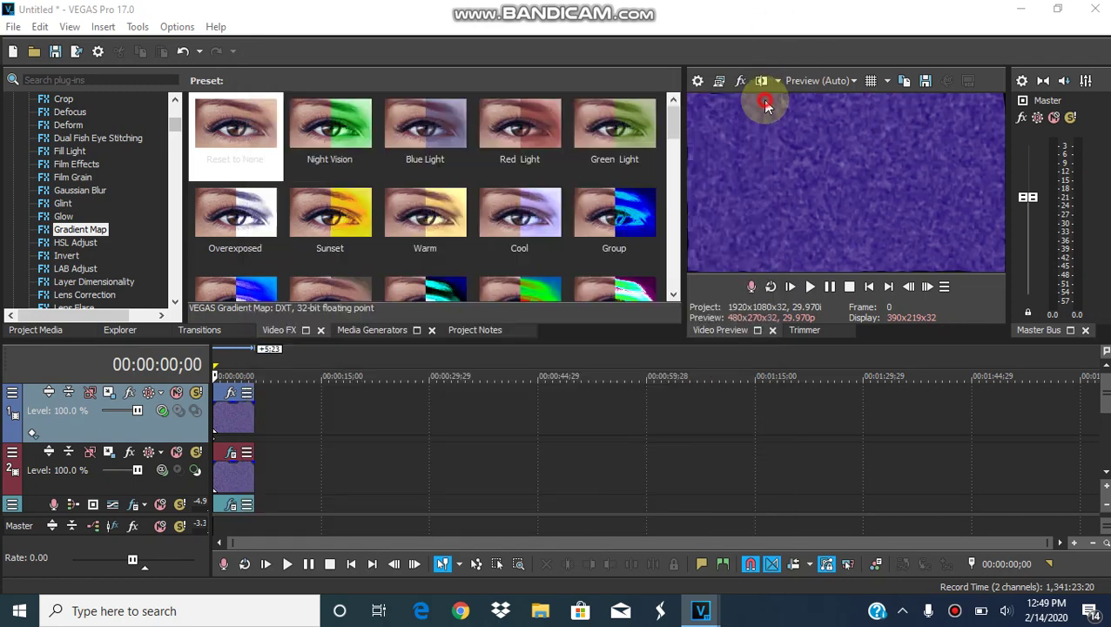
Set the middle stop of the track 2 clip's Thick Map Gradient Map to RGB 0, 0, 105.
click(231, 453)
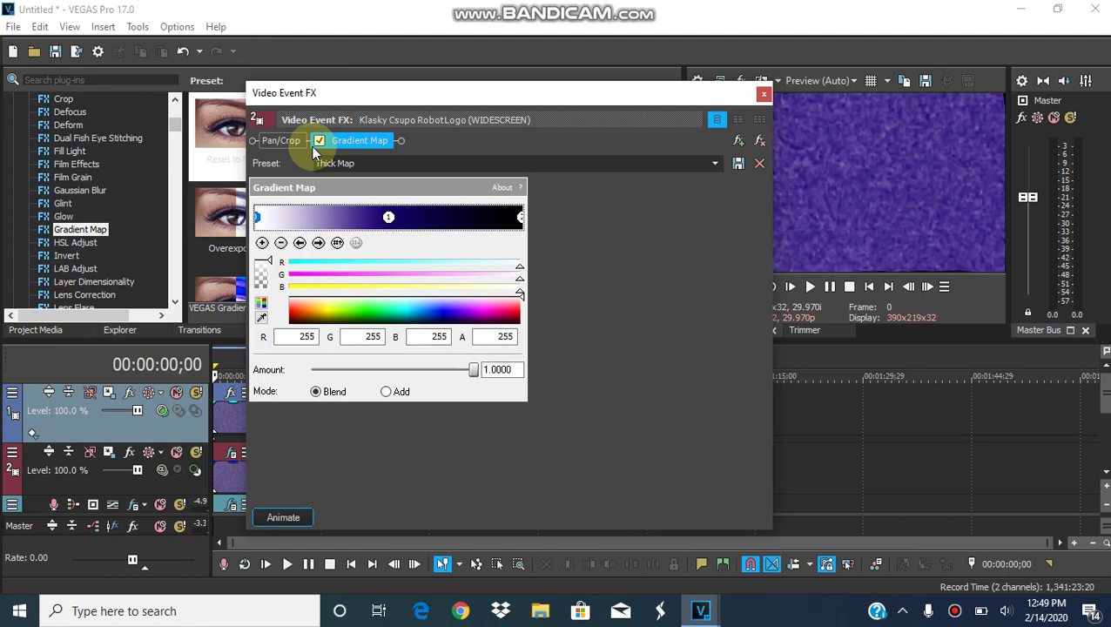
click(258, 217)
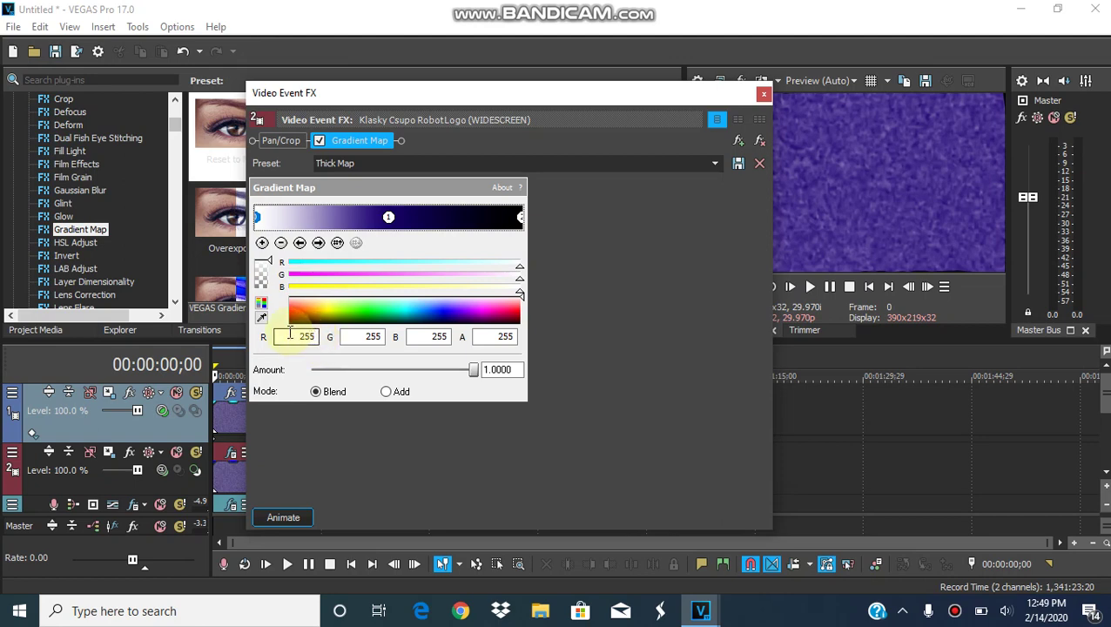
click(289, 336)
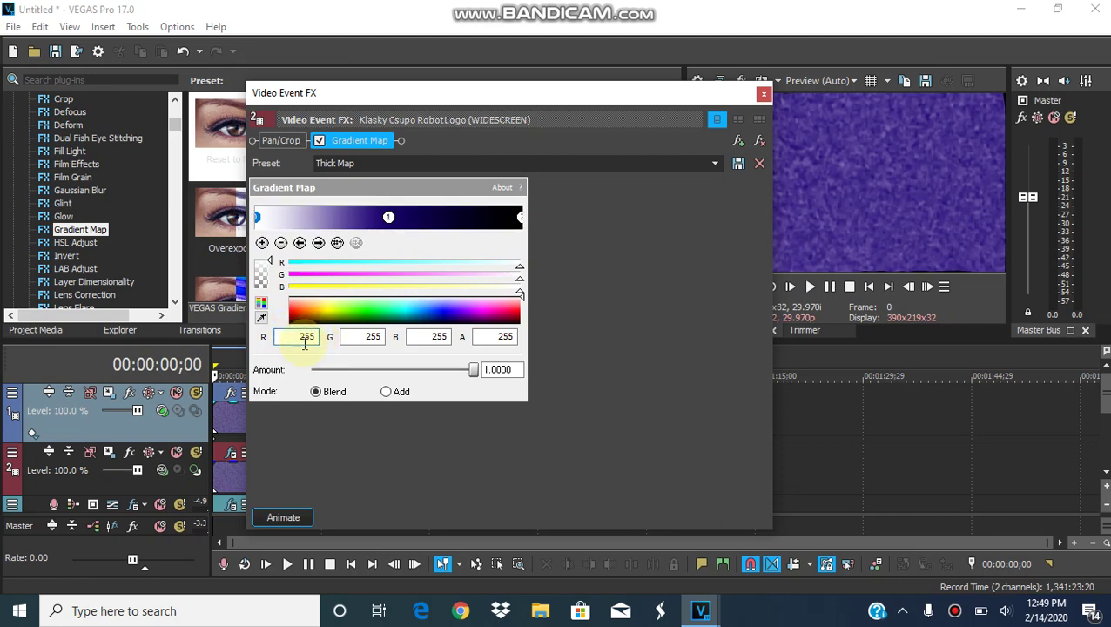
click(317, 245)
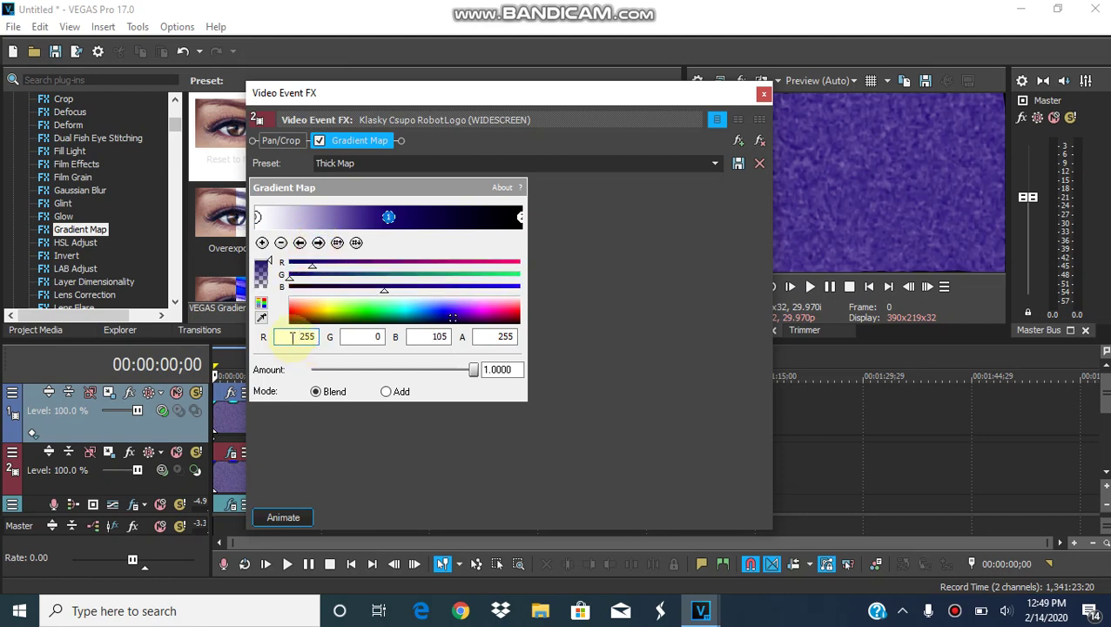
double_click(292, 336)
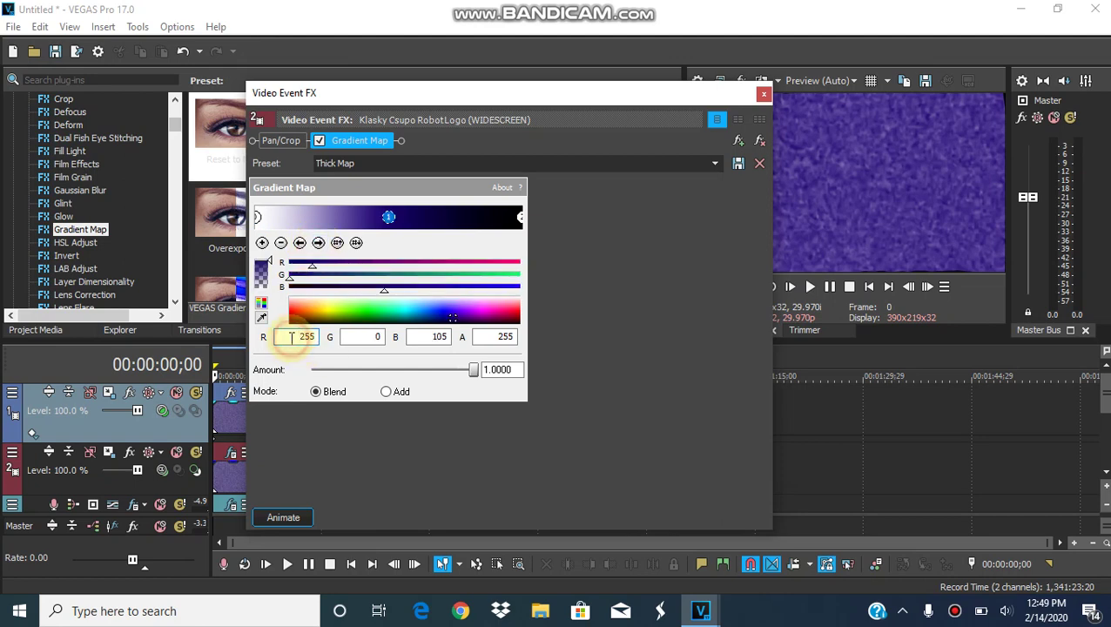
double_click(357, 339)
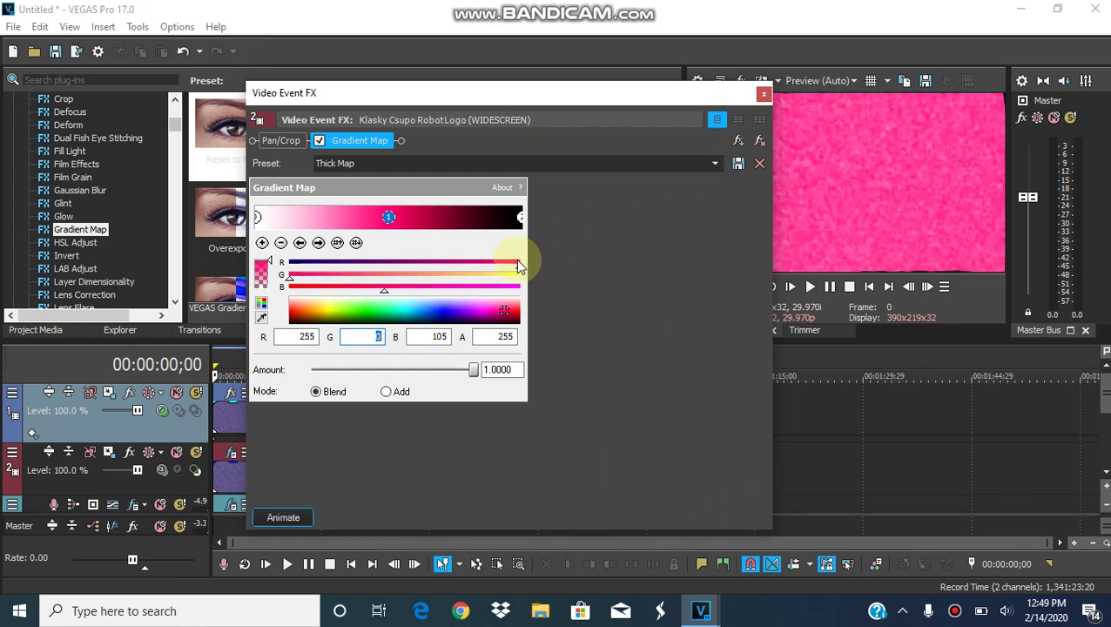
drag(518, 266, 265, 363)
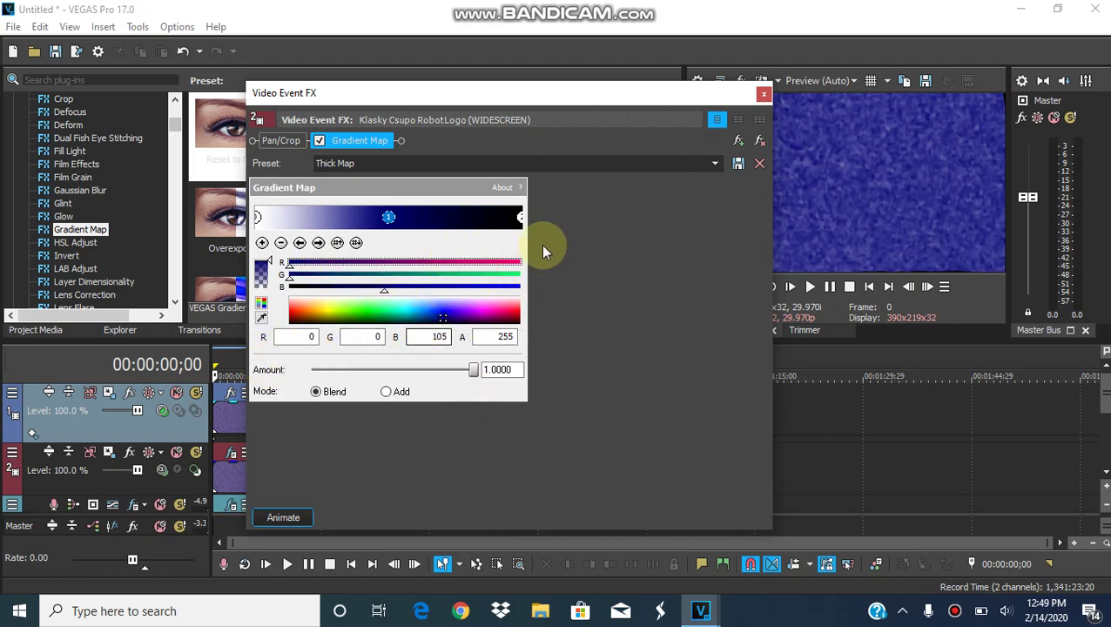
click(520, 218)
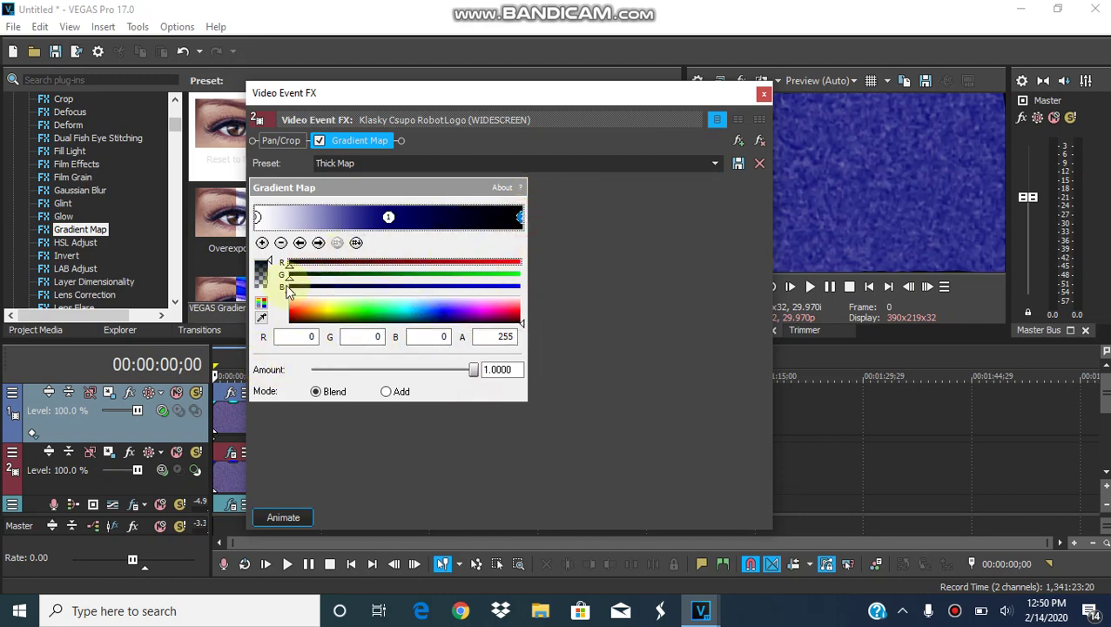
click(764, 94)
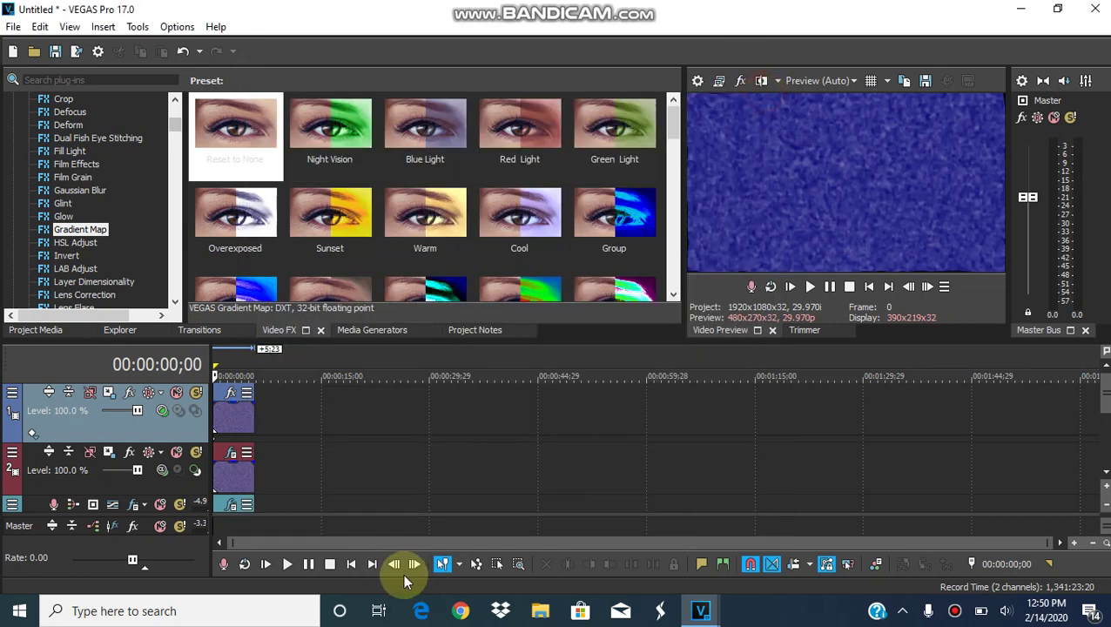
click(230, 507)
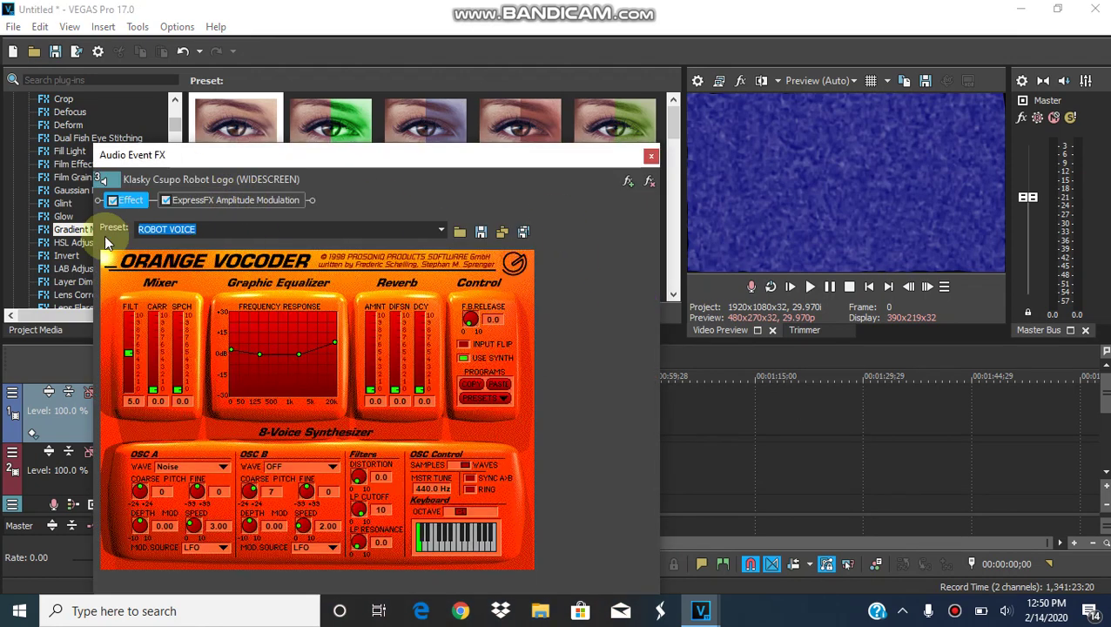
click(232, 202)
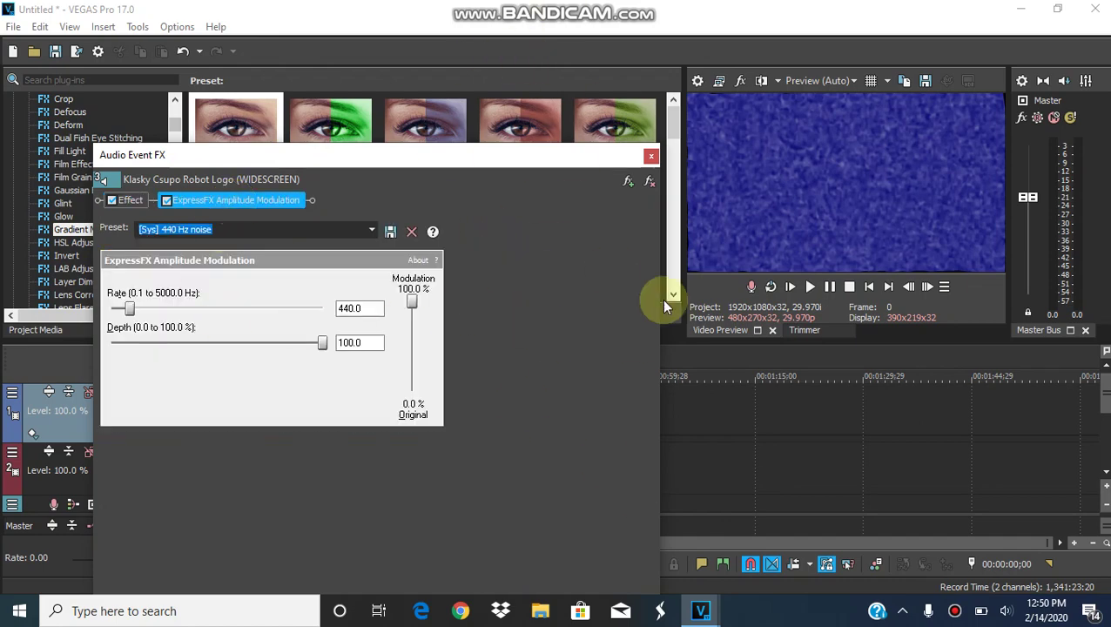
click(650, 154)
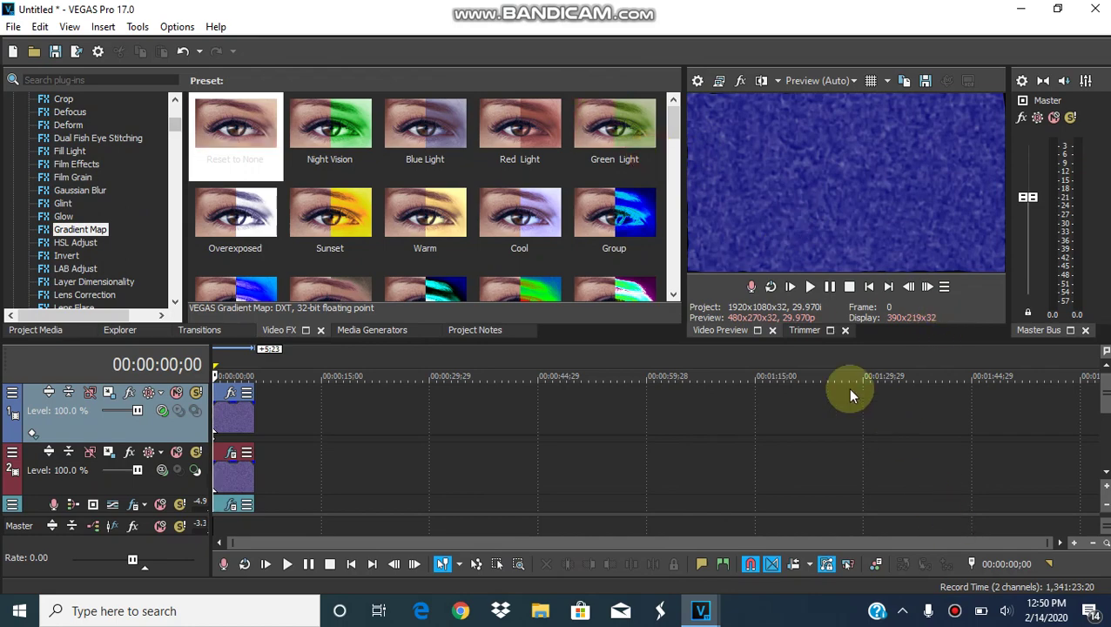
click(810, 286)
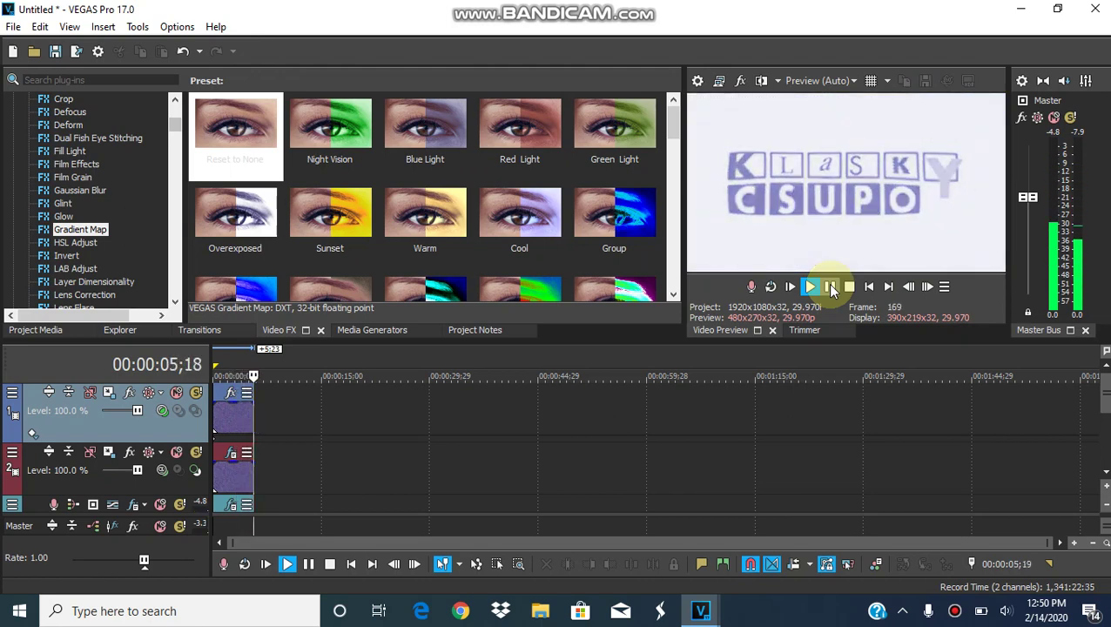
click(869, 285)
key(Return)
click(870, 292)
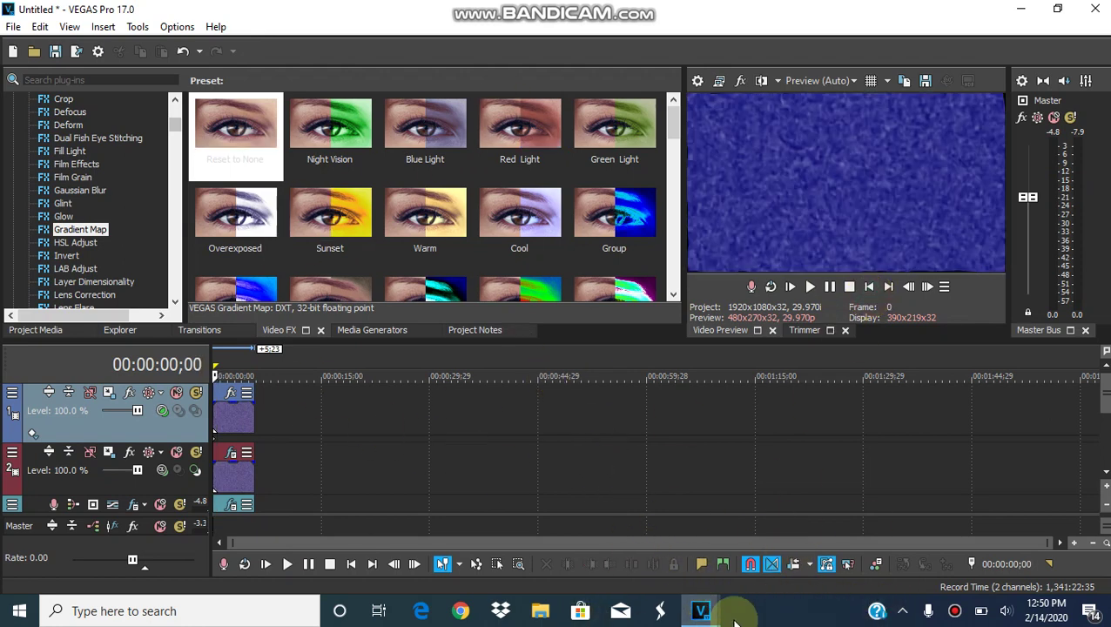
mouse_move(706, 617)
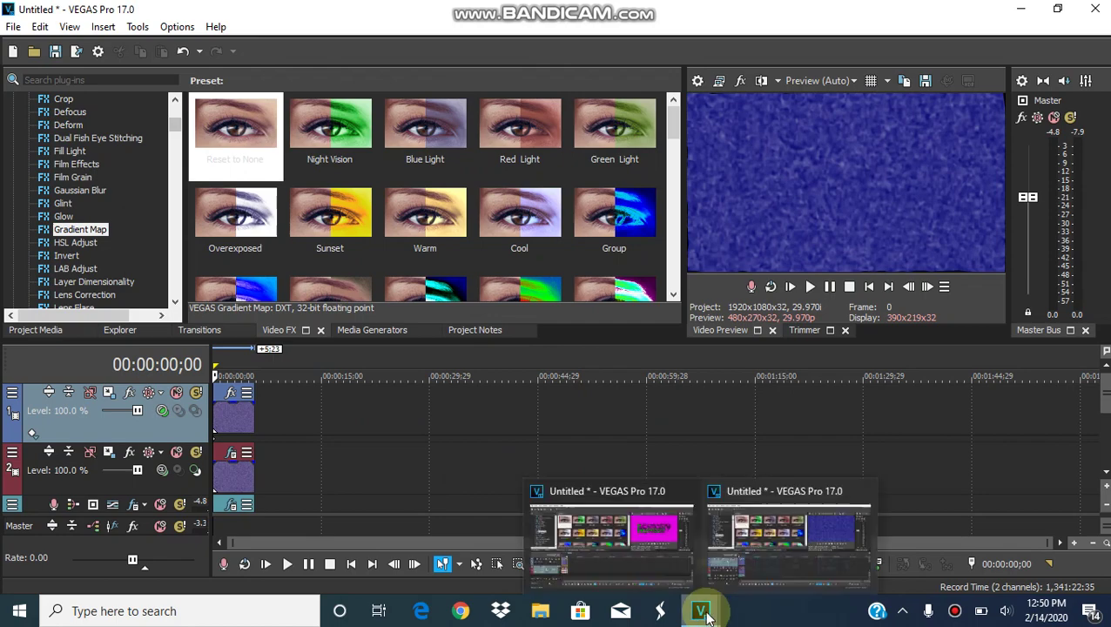
Switch to the other project window and move the playhead to frame 56.
click(591, 535)
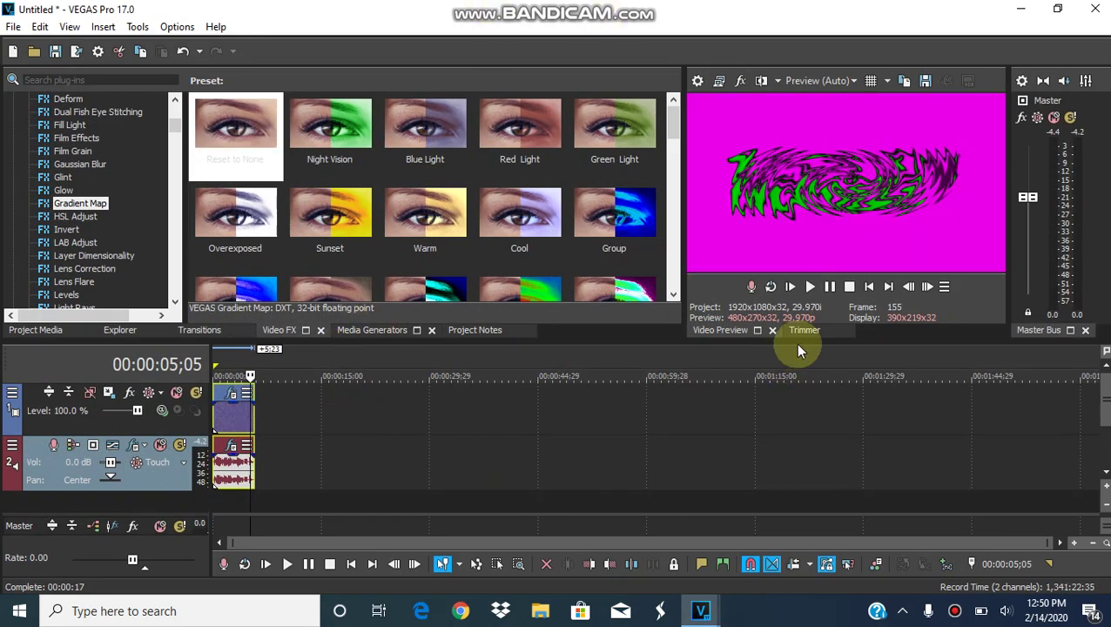
click(869, 287)
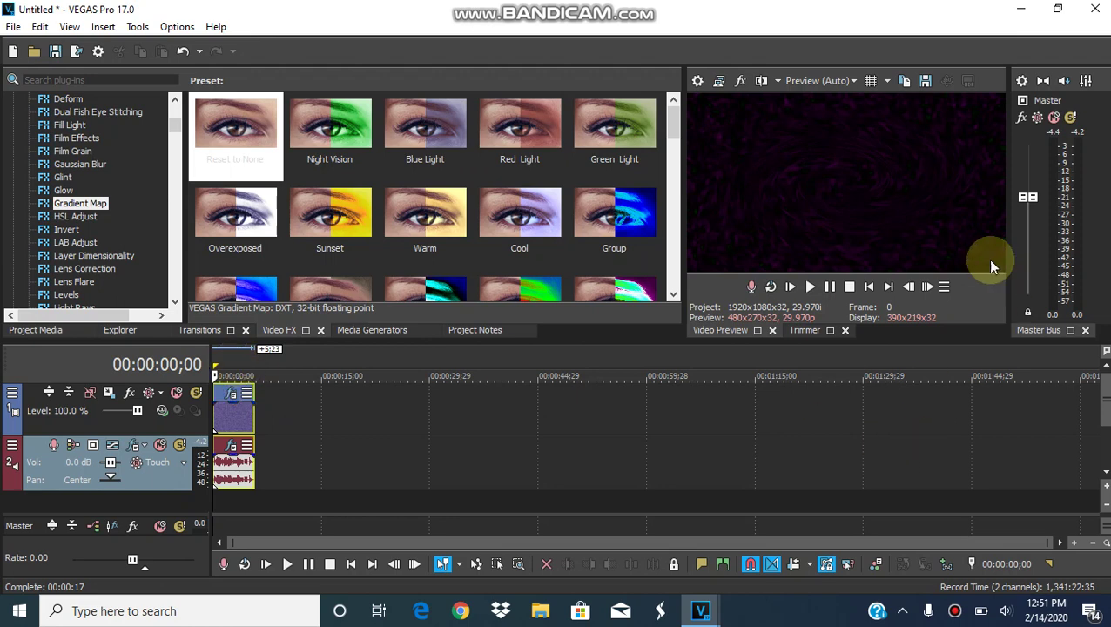
click(929, 288)
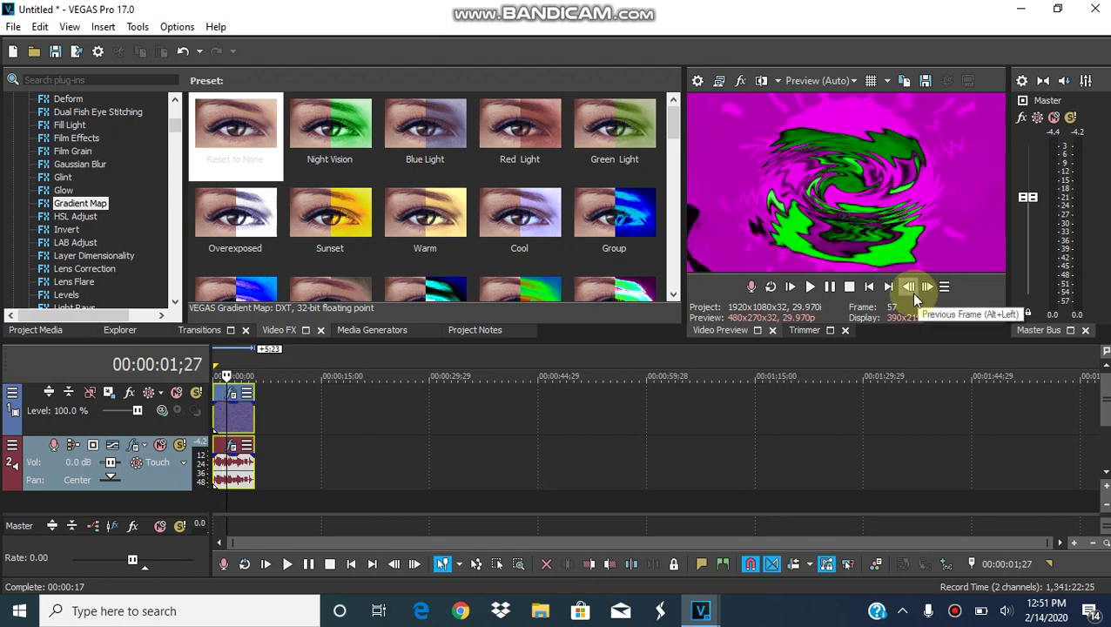
click(915, 297)
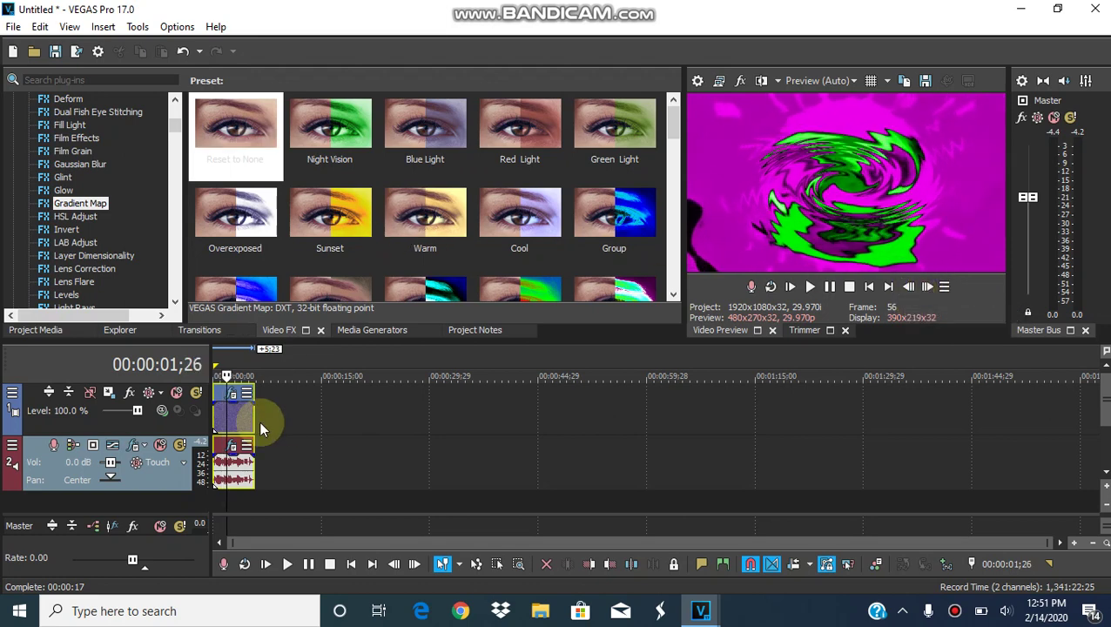
Open the video clip's effect chain and review both Swirl and both Wiggle effects.
click(233, 396)
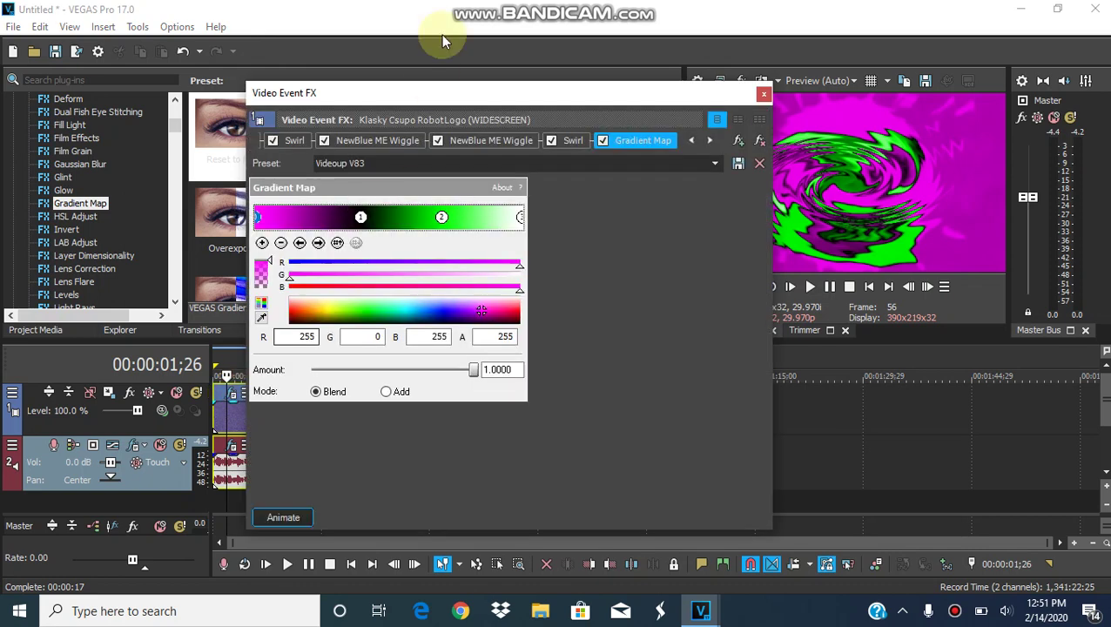
click(693, 143)
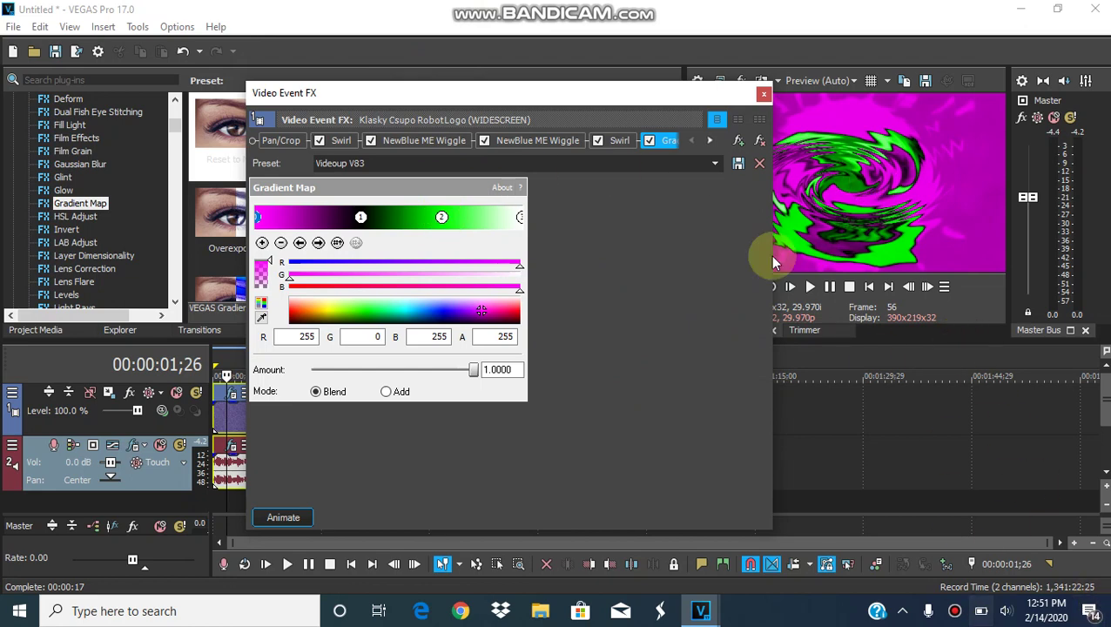
click(342, 138)
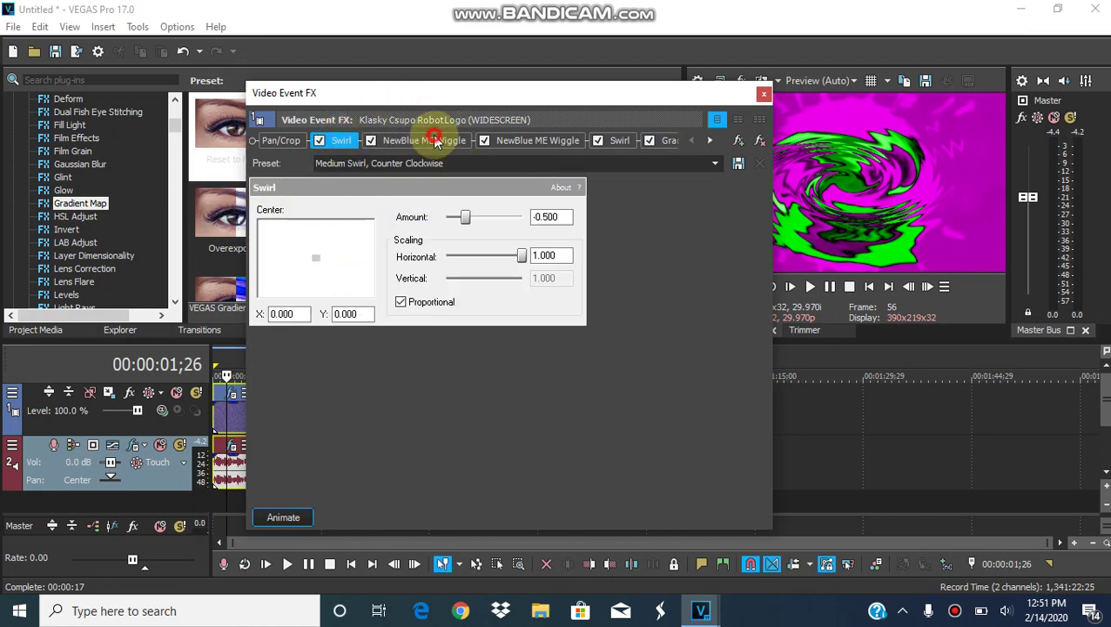
click(435, 142)
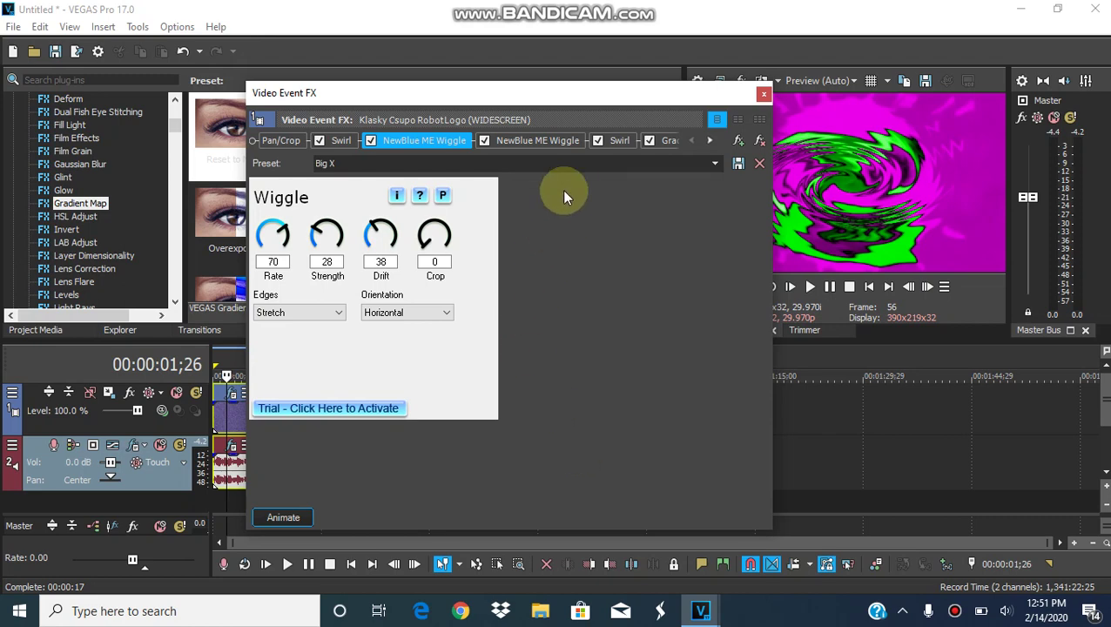
click(562, 146)
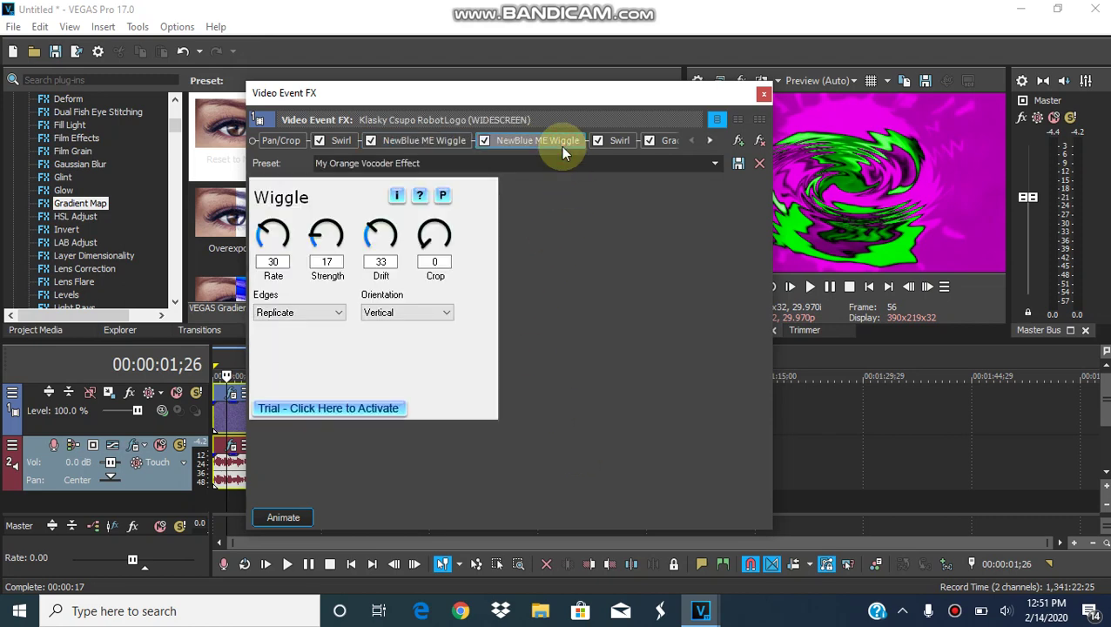
click(618, 141)
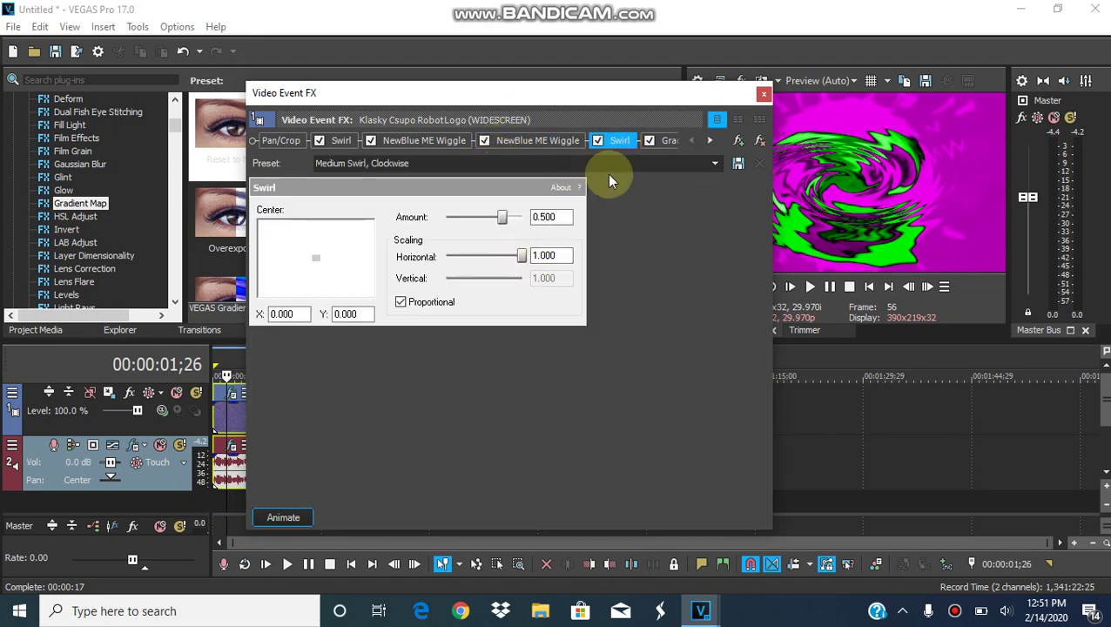
Step through the Gradient Map's colour stops, ending on magenta, and close the chain.
click(710, 140)
click(710, 141)
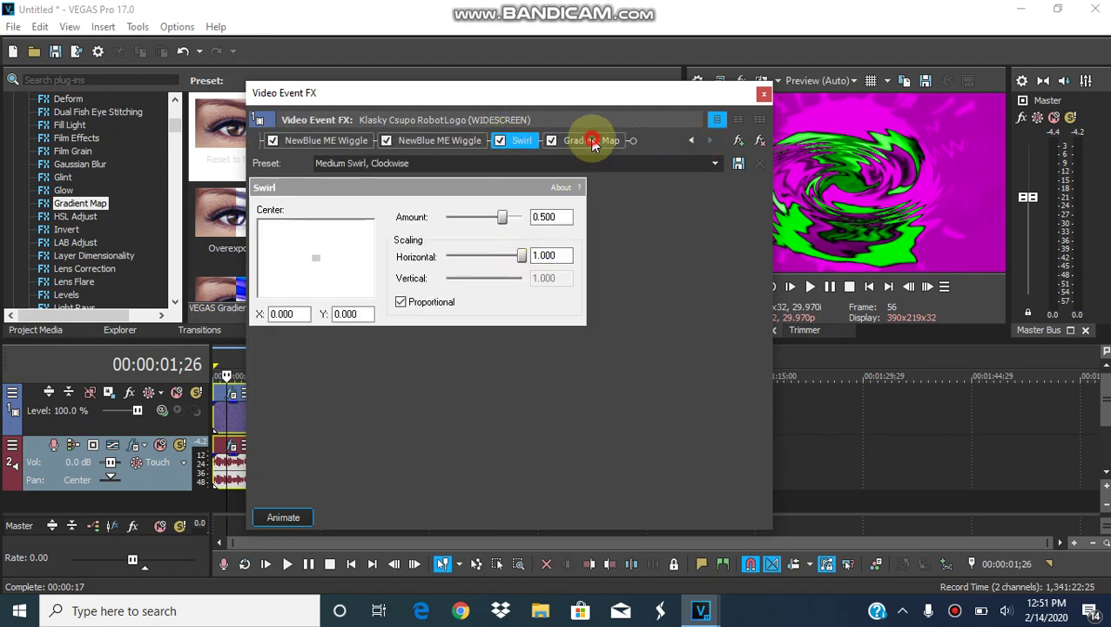
click(592, 142)
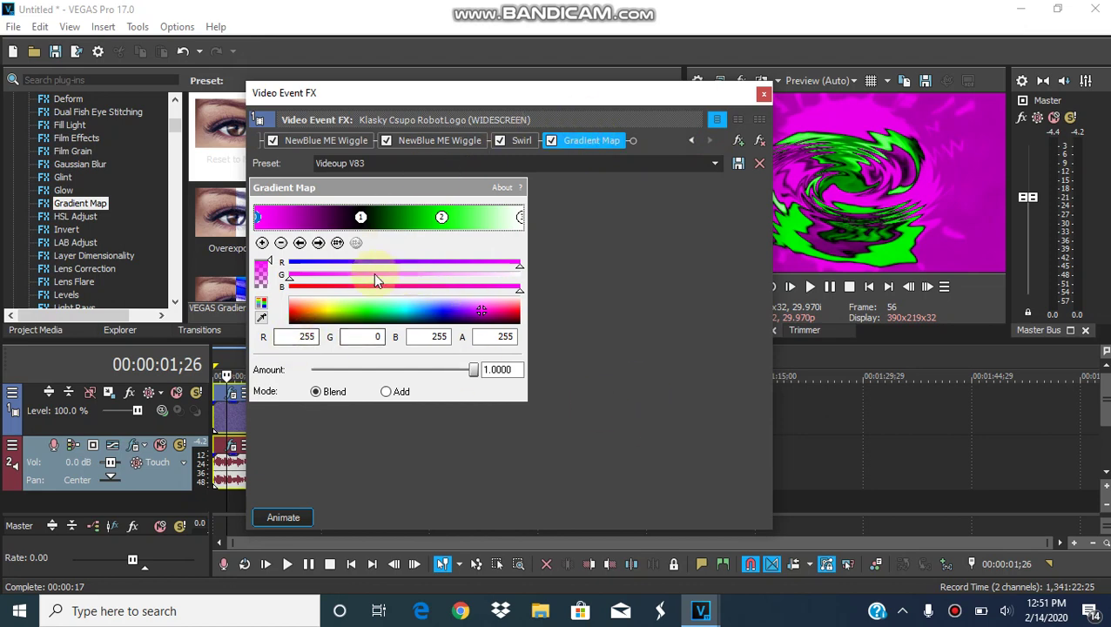
click(317, 244)
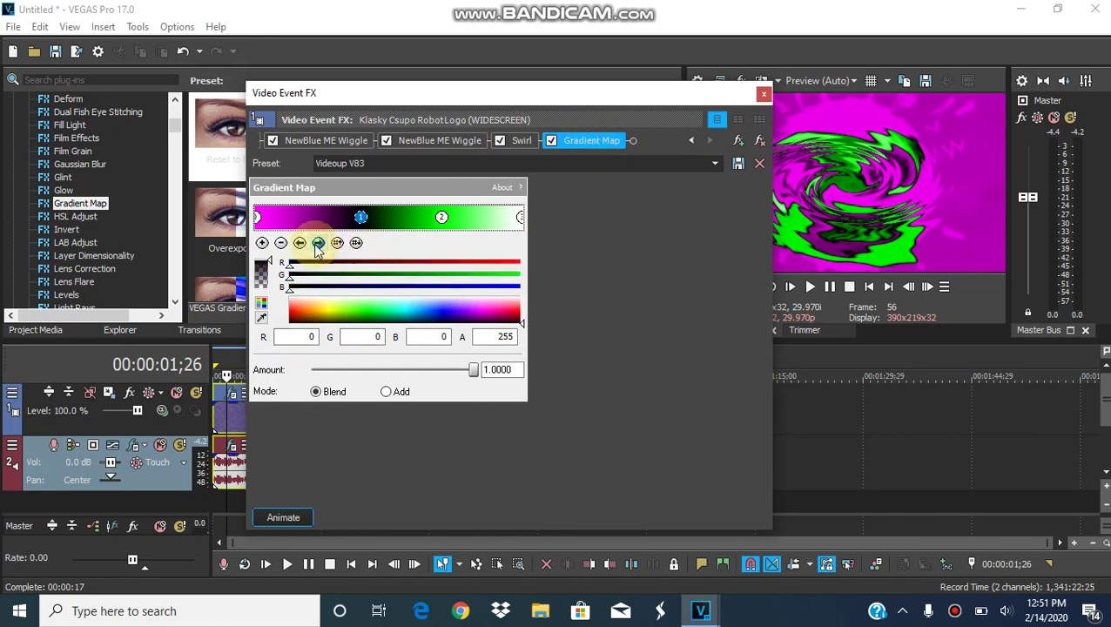
click(318, 245)
click(317, 244)
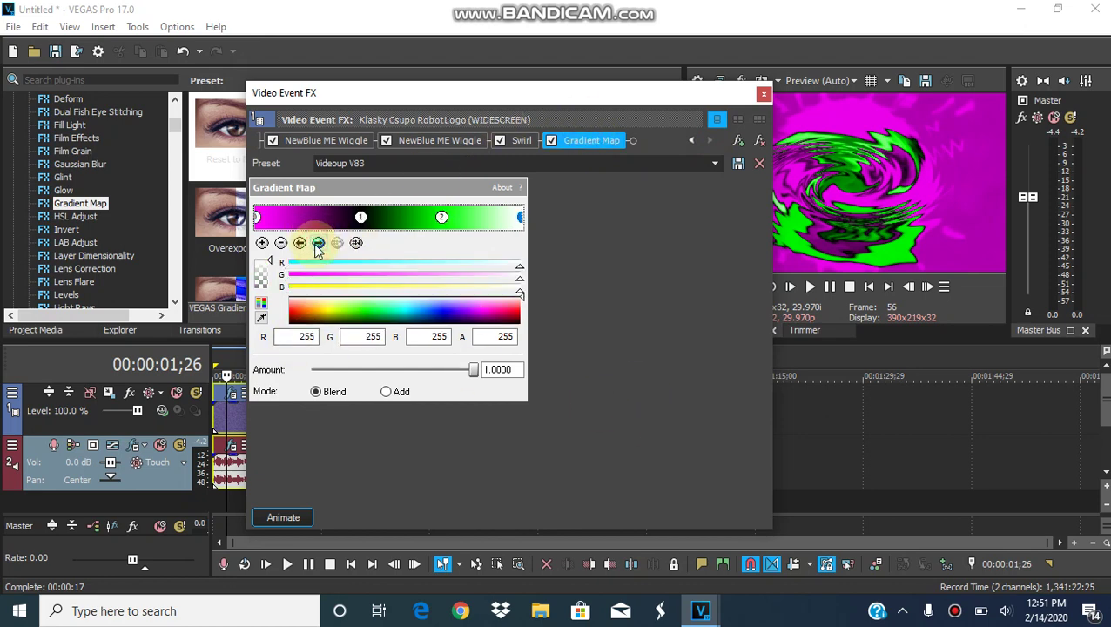
click(300, 244)
click(301, 244)
click(301, 244)
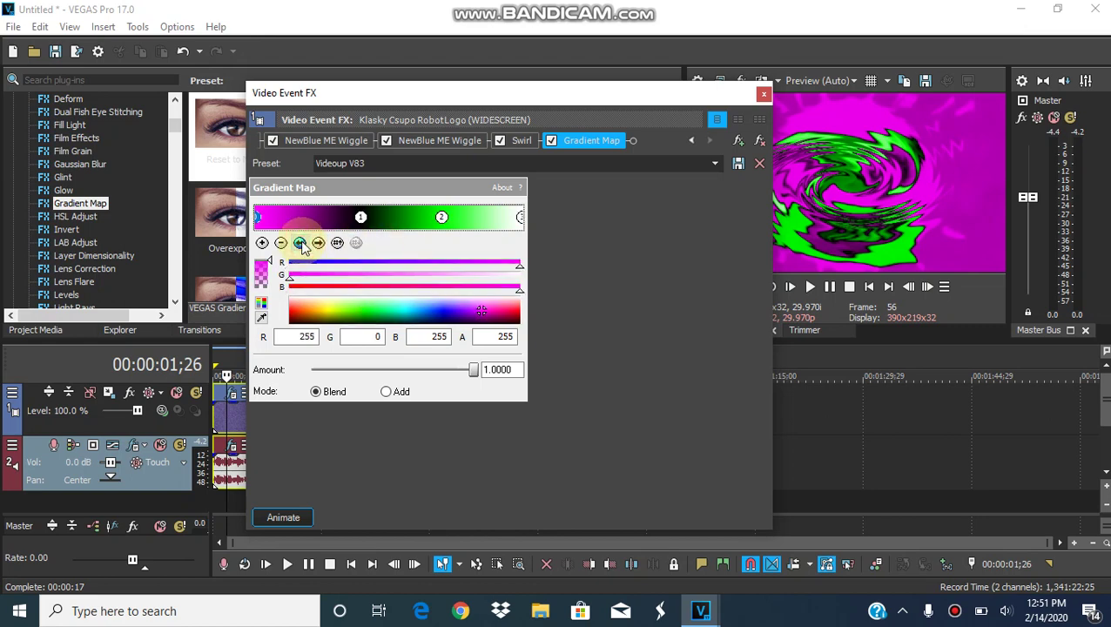
click(763, 93)
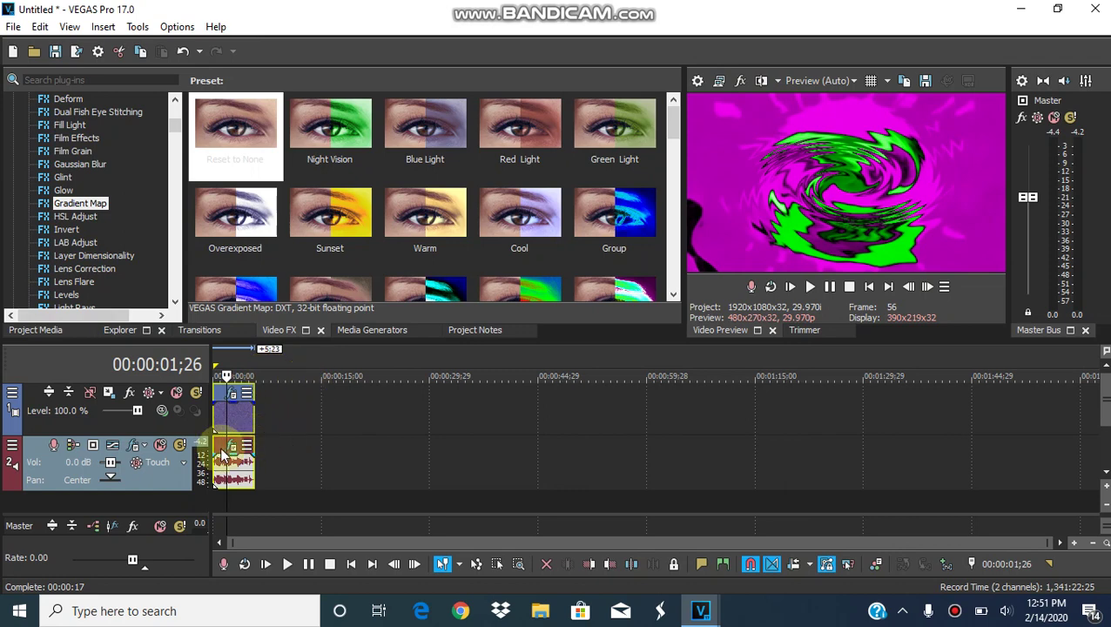
Open the audio clip's FX chain, check the ETHEREAL VOICES Orange Vocoder, and scroll back to Chorus.
click(231, 447)
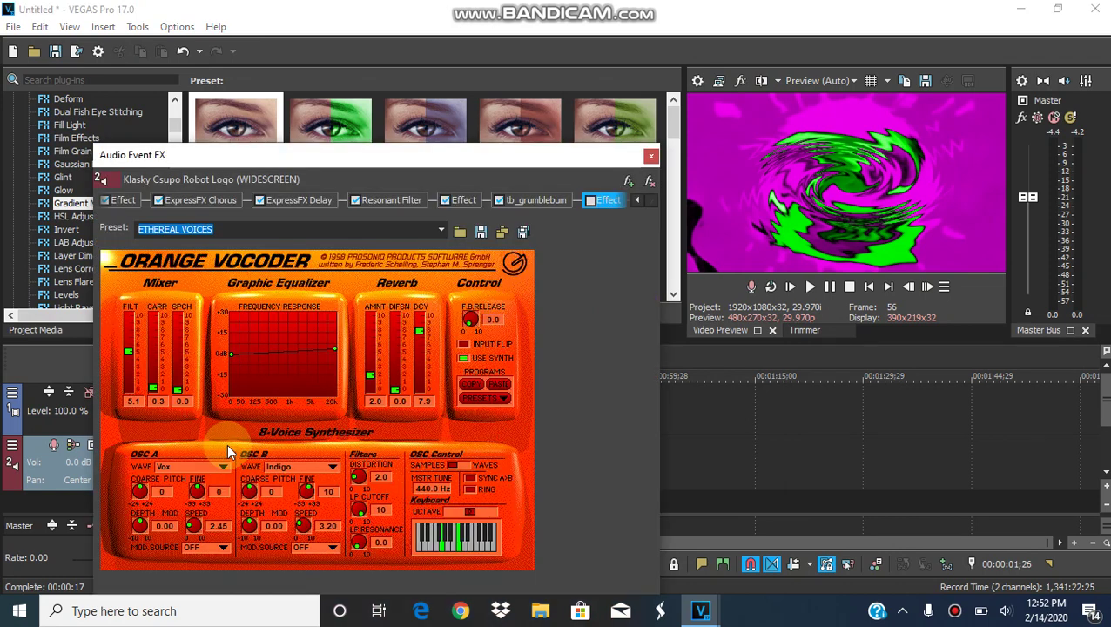
click(607, 200)
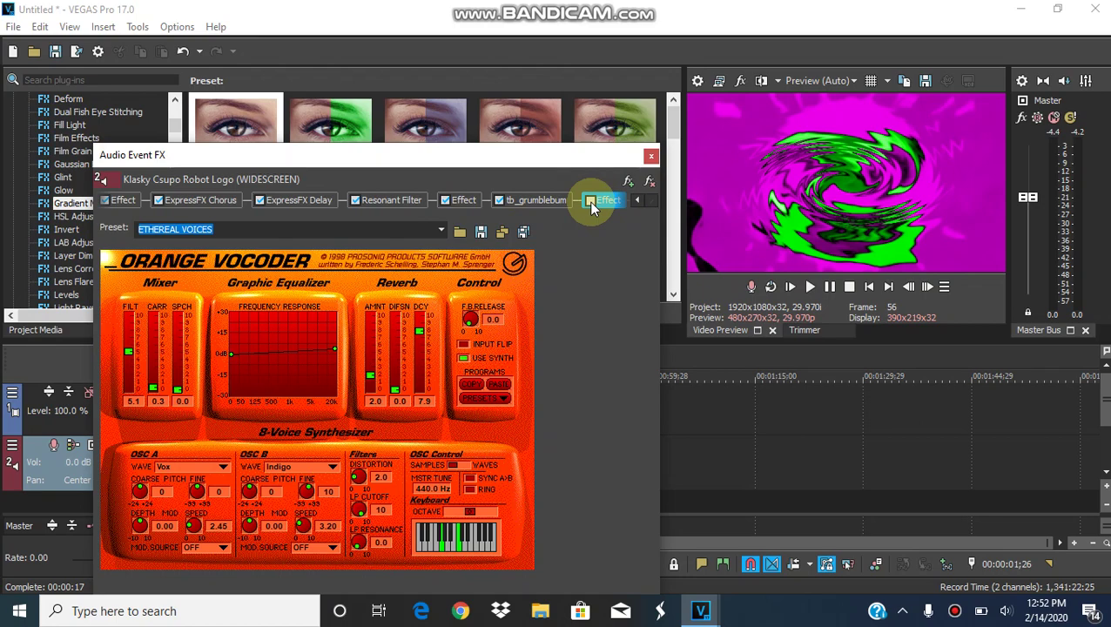
click(638, 202)
click(638, 201)
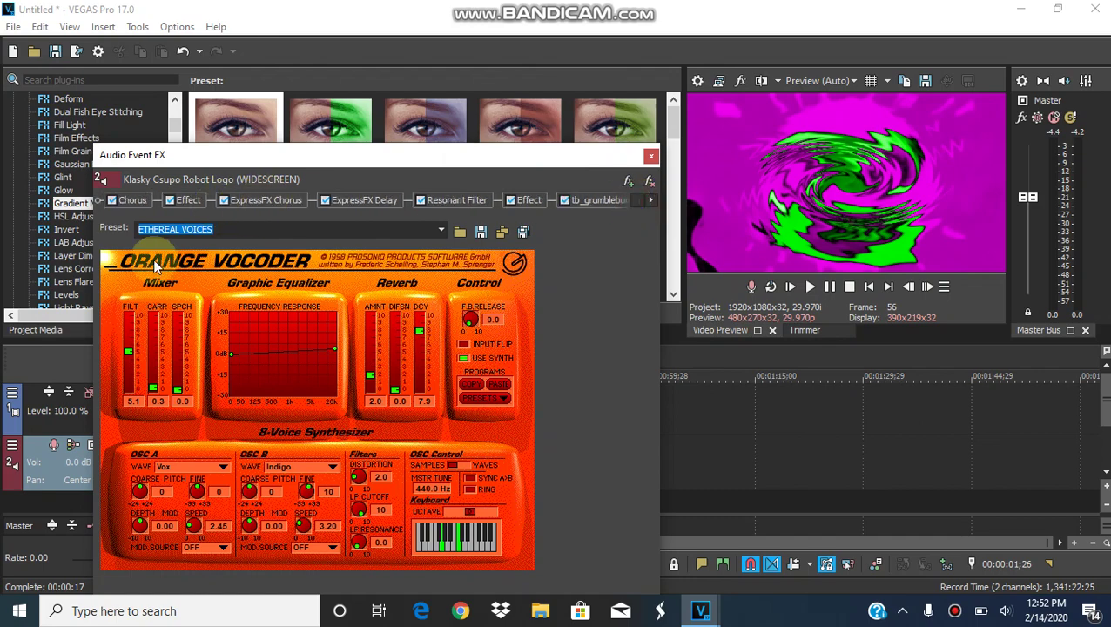
Give the Chorus at the head of the audio chain the Earth Tones preset.
click(135, 201)
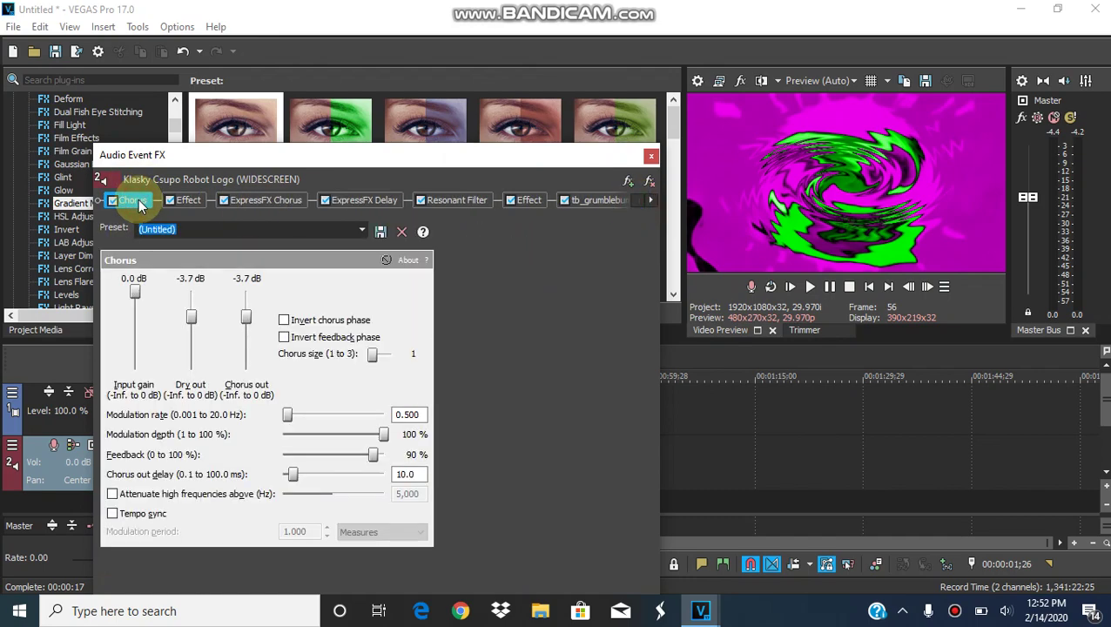
click(361, 230)
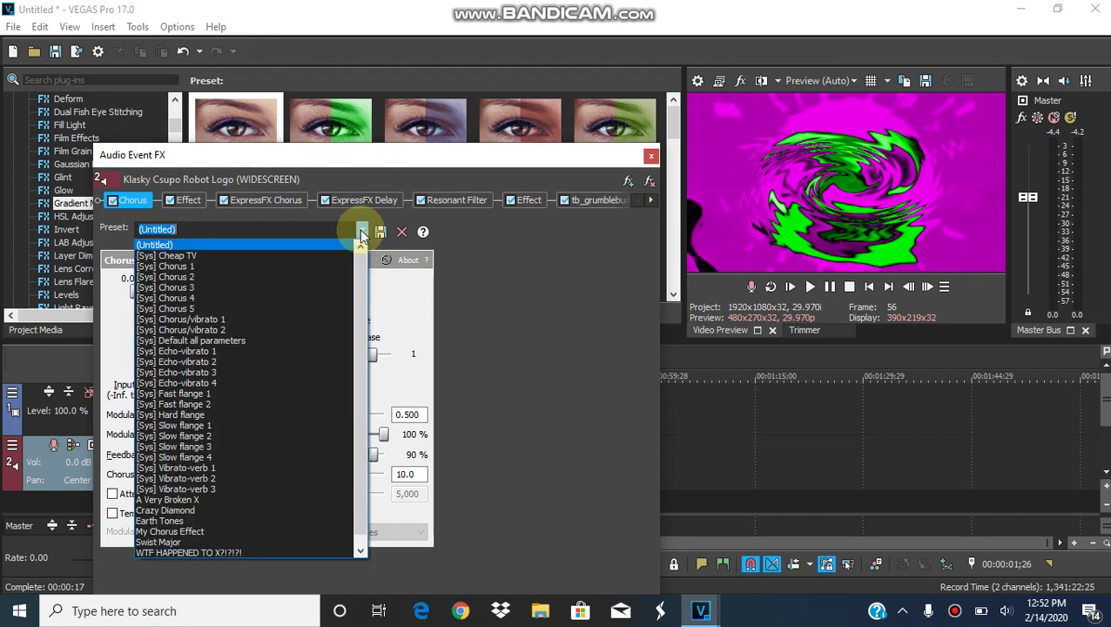
click(240, 521)
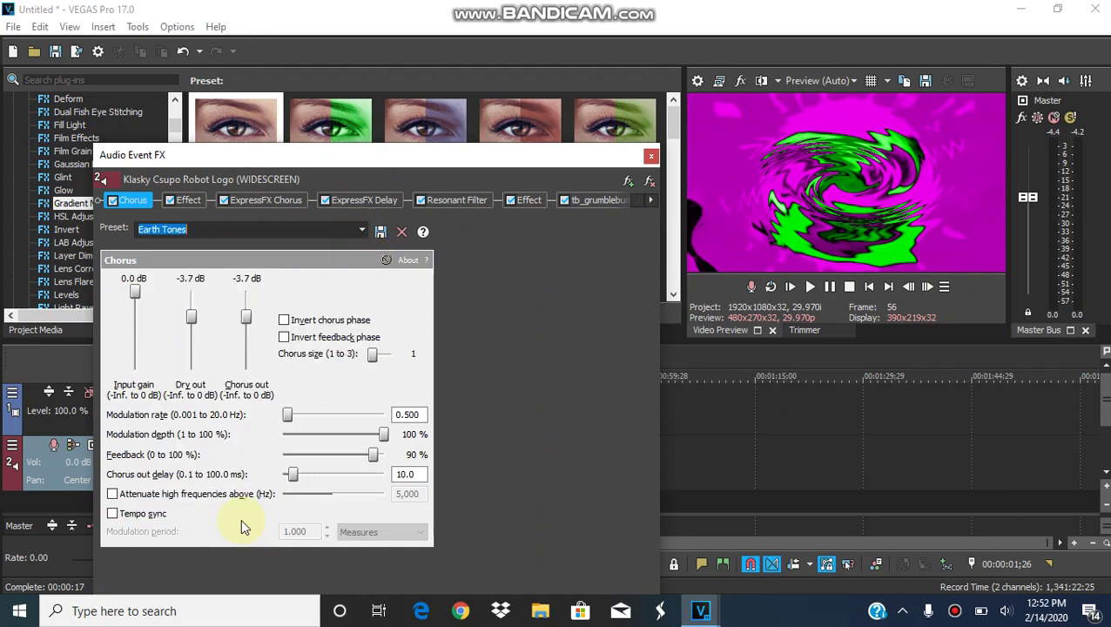
Try the SYNTH 2 preset on the first Orange Vocoder, then reset it to DEFAULT.
click(203, 201)
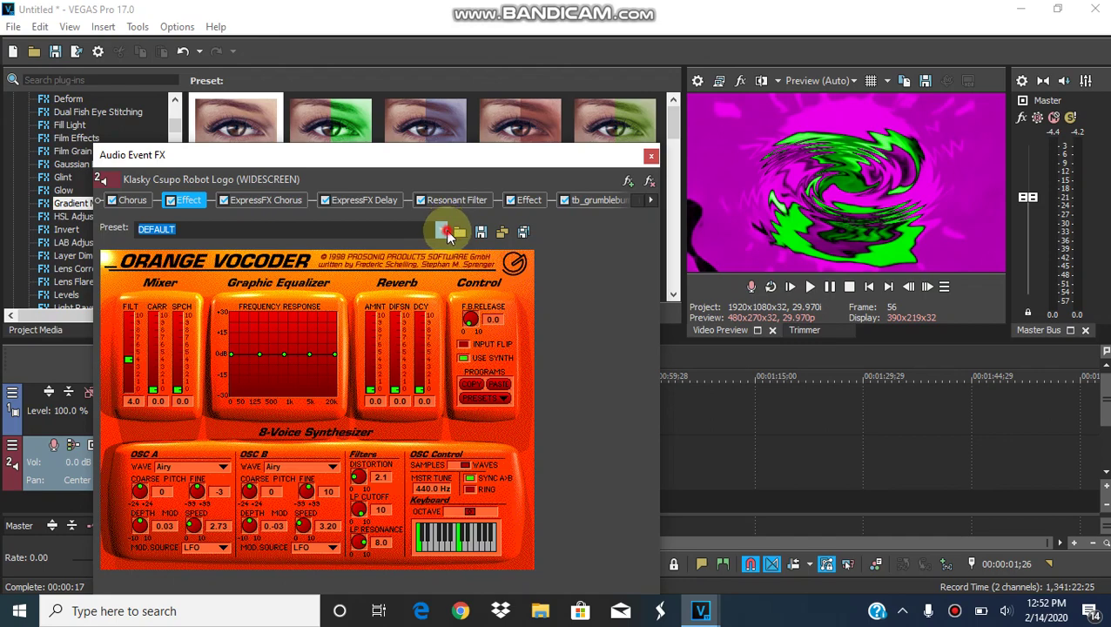
click(442, 229)
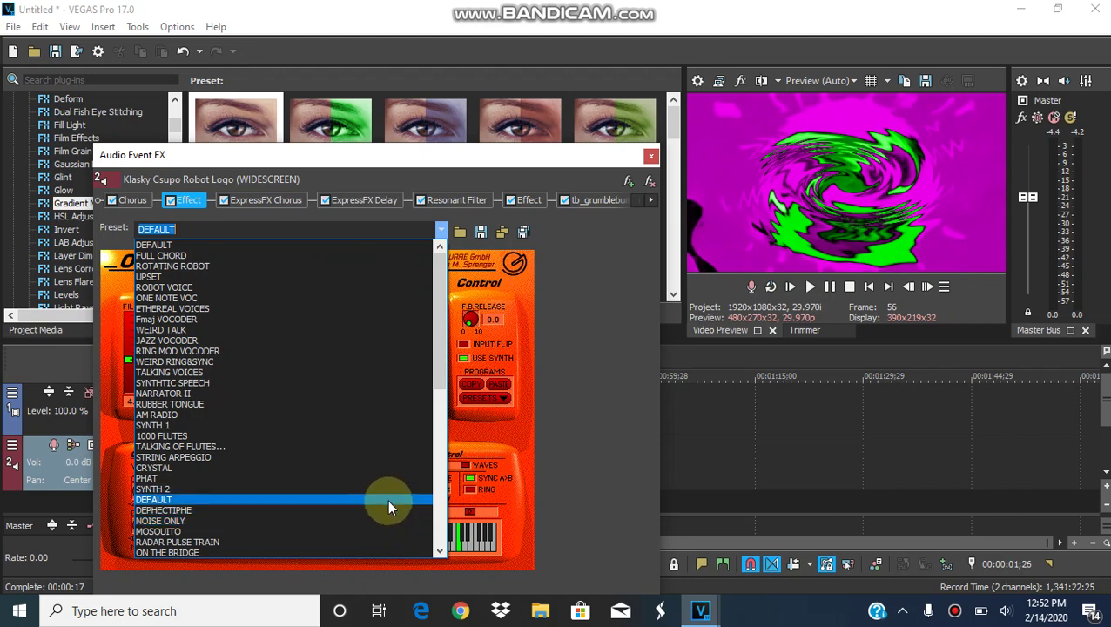
click(388, 487)
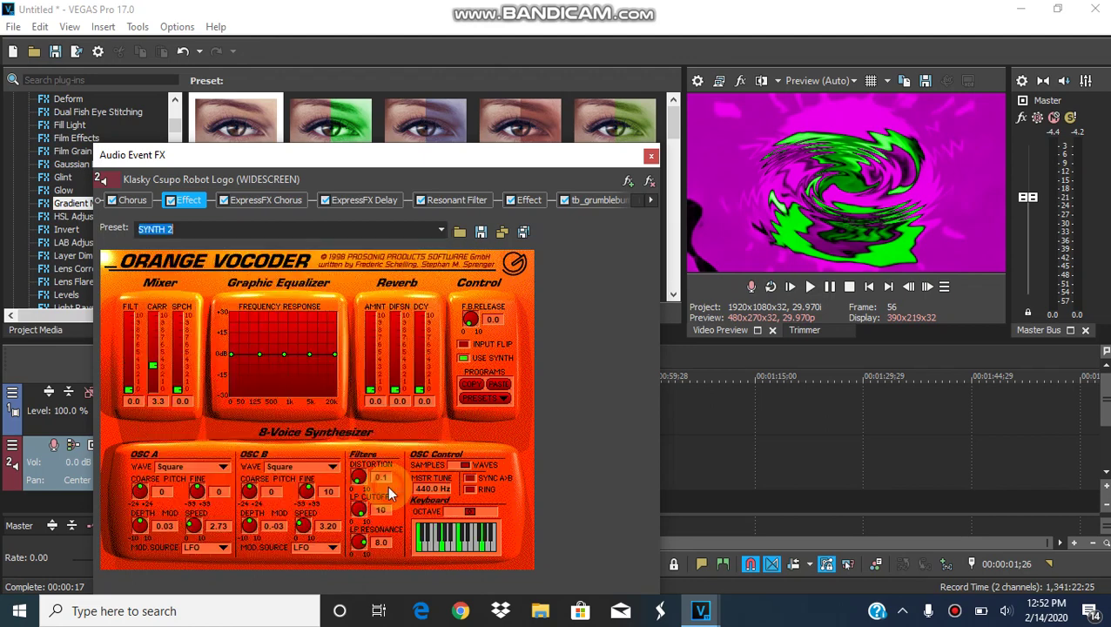
click(442, 229)
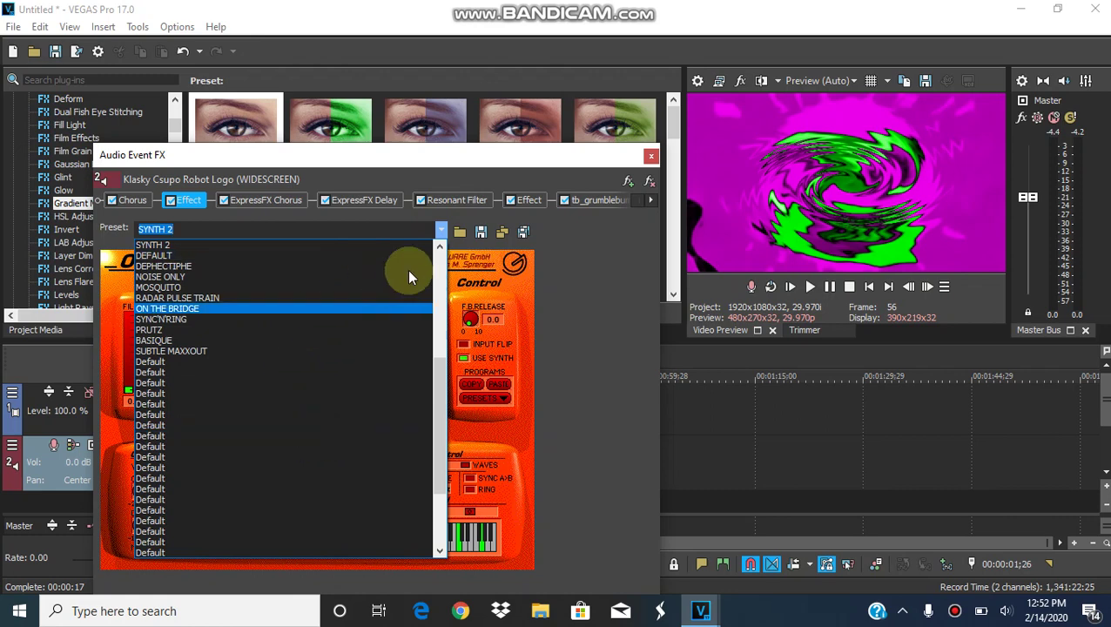
scroll(436, 250, up, 3)
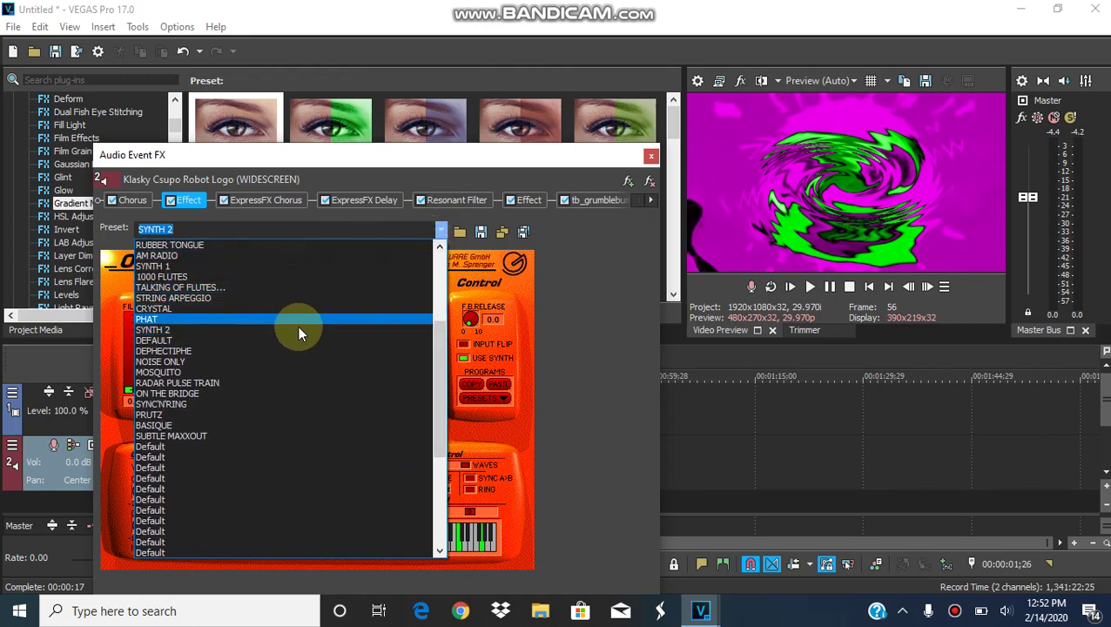
click(299, 337)
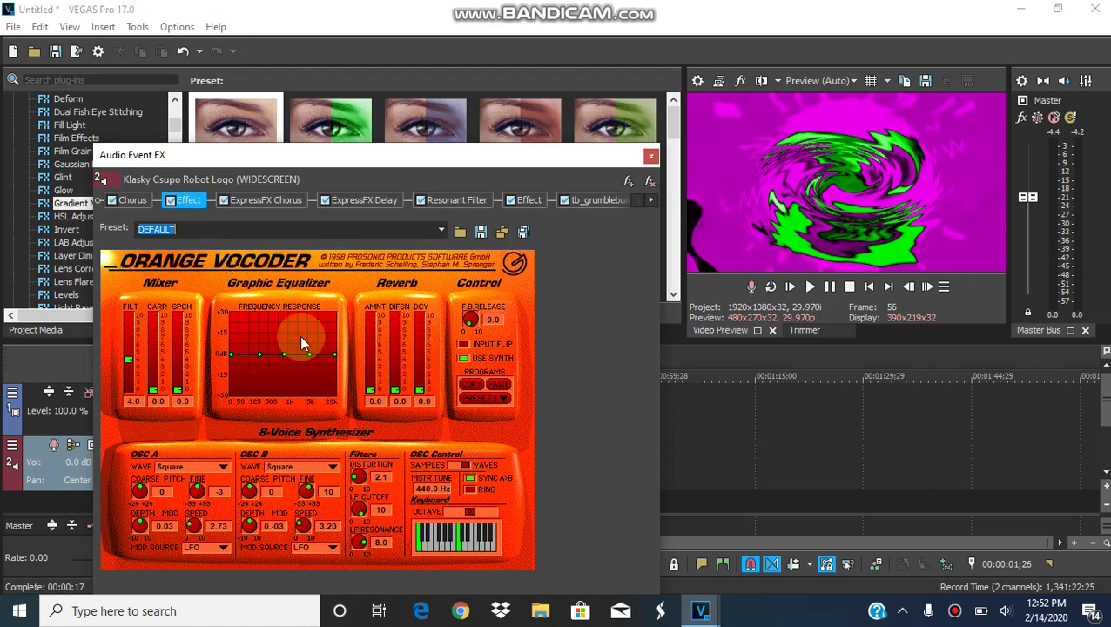
Keep the second vocoder on DEFAULT and reposition a vocoder right after Chorus.
click(531, 200)
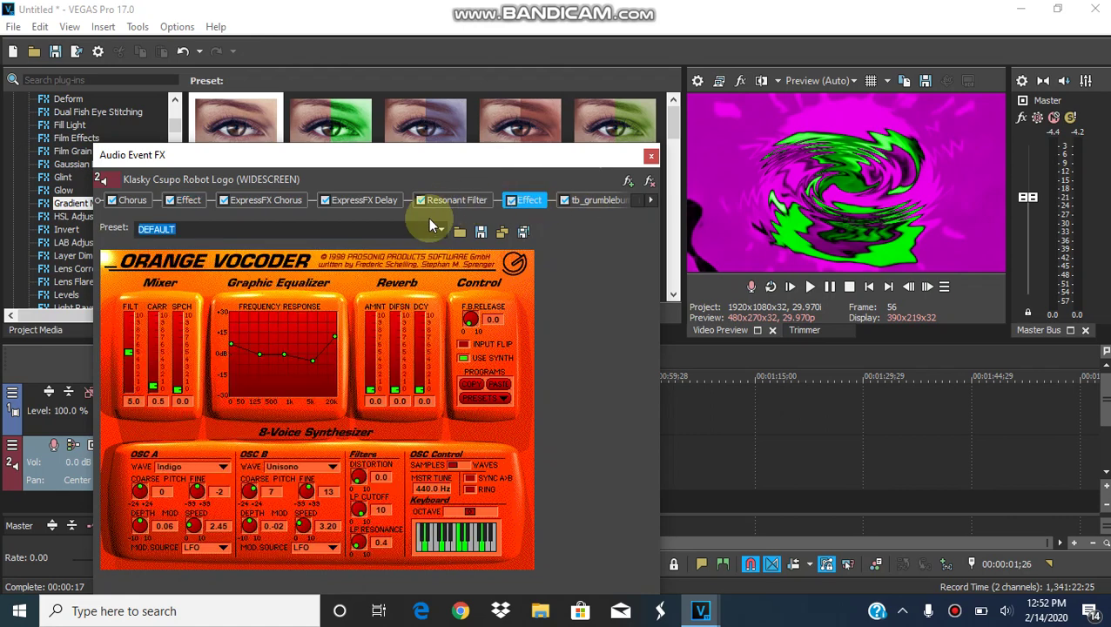
click(440, 230)
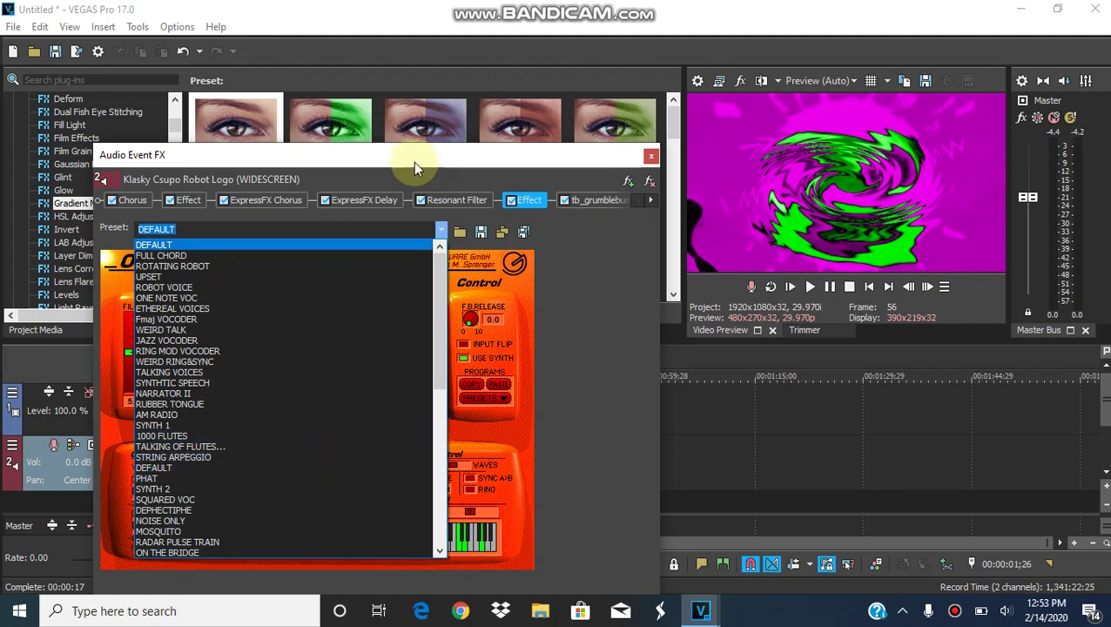
click(324, 225)
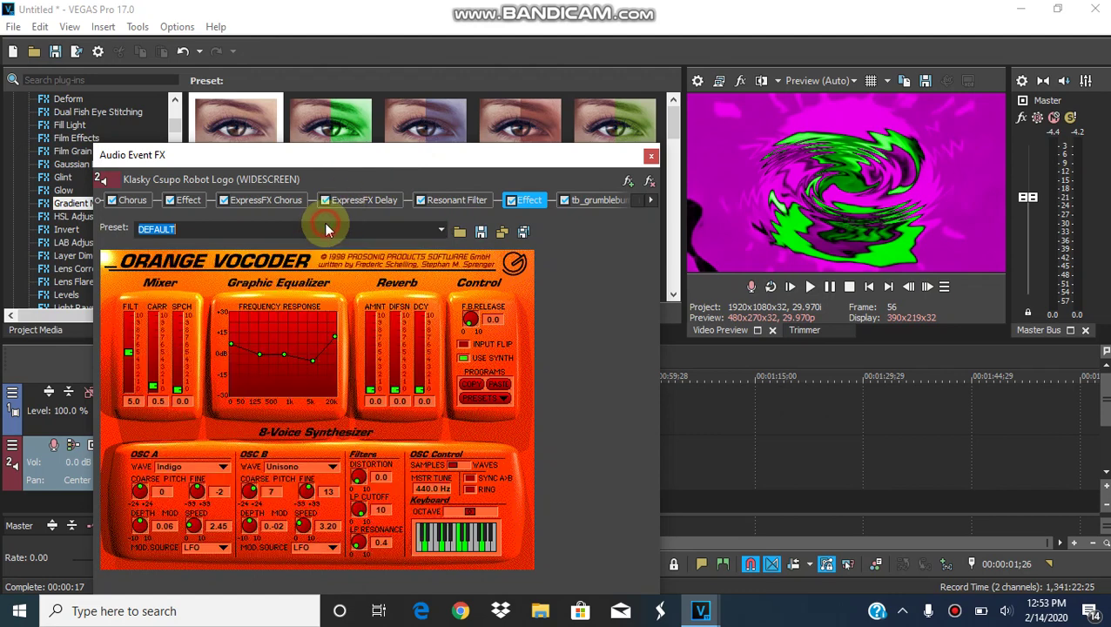
mouse_move(182, 199)
mouse_down()
mouse_move(195, 230)
mouse_move(284, 144)
mouse_move(374, 199)
mouse_move(290, 178)
mouse_move(172, 200)
mouse_up()
click(181, 203)
click(181, 201)
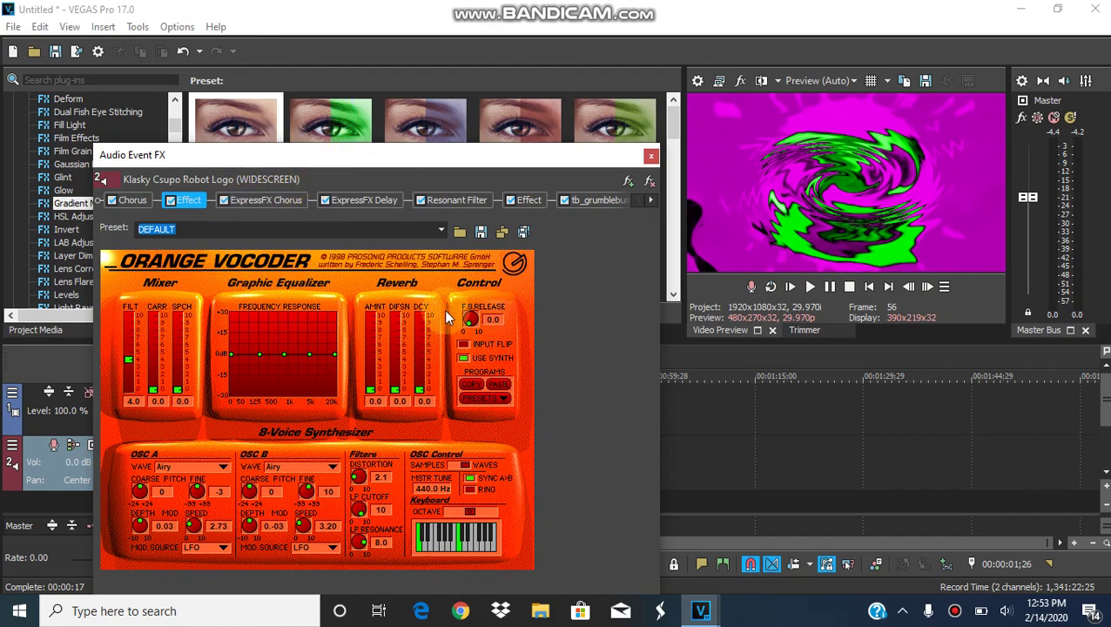
Check ExpressFX Chorus, then set ExpressFX Delay to the [Sys] Phased preset.
click(276, 200)
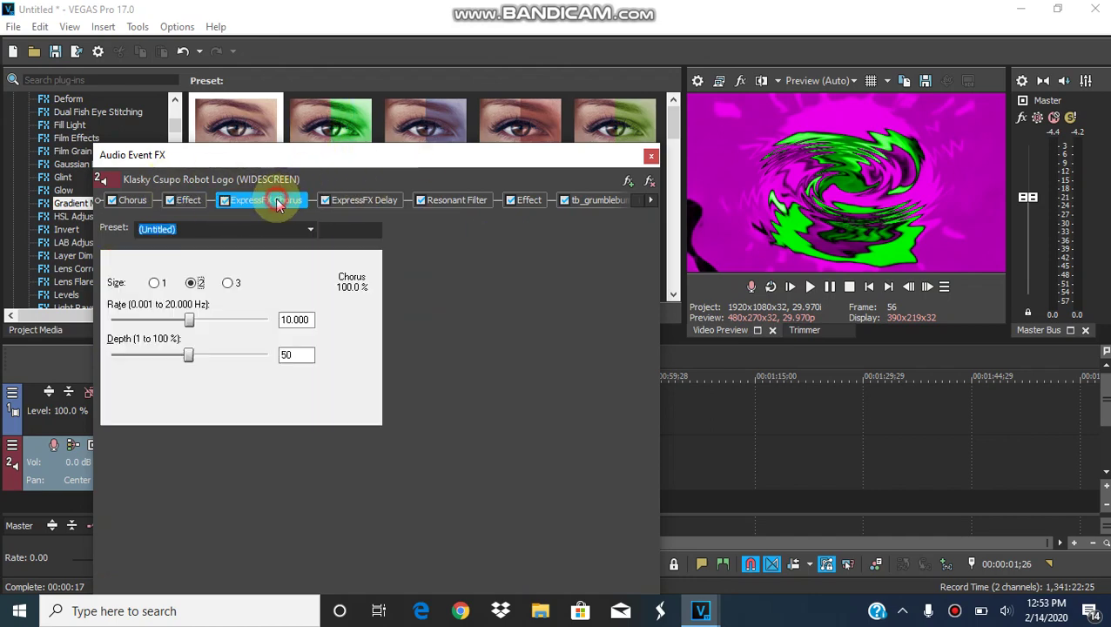
click(375, 202)
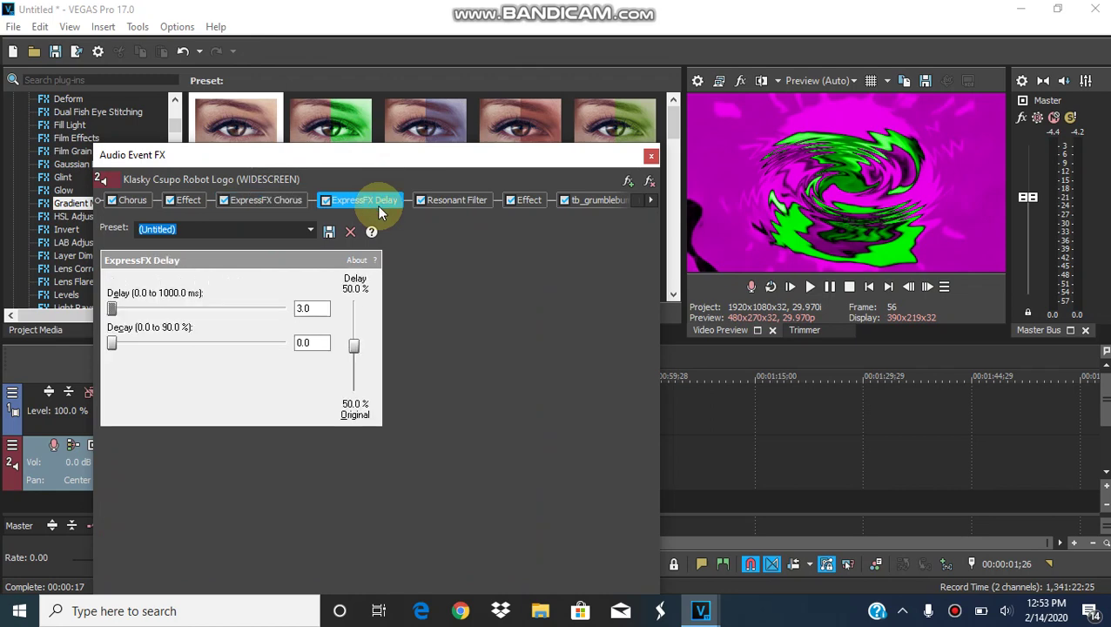
click(311, 232)
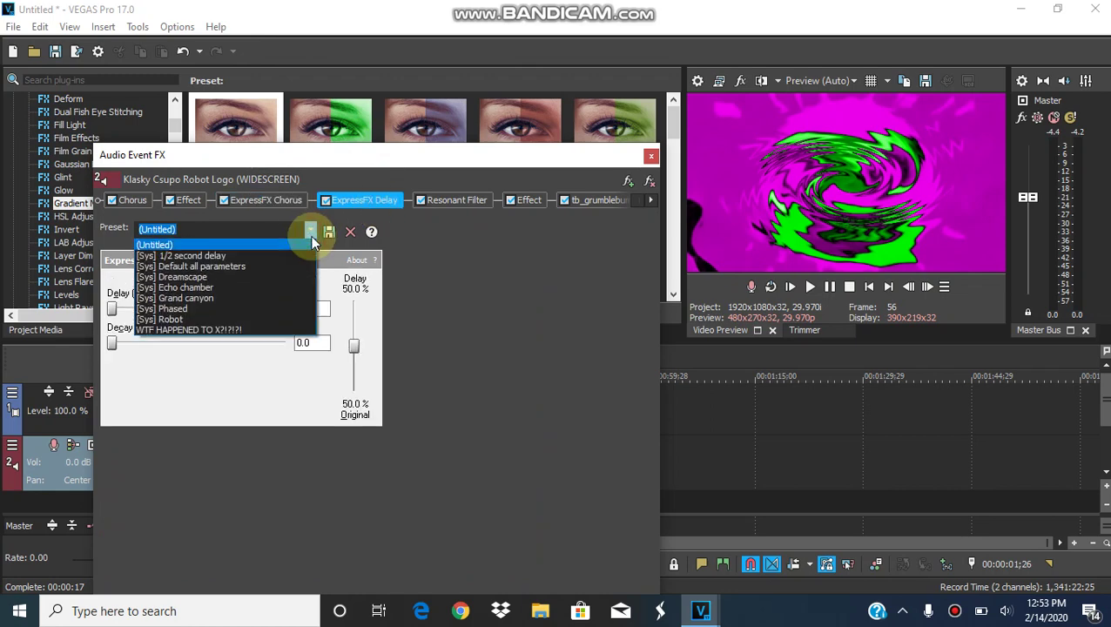
click(250, 309)
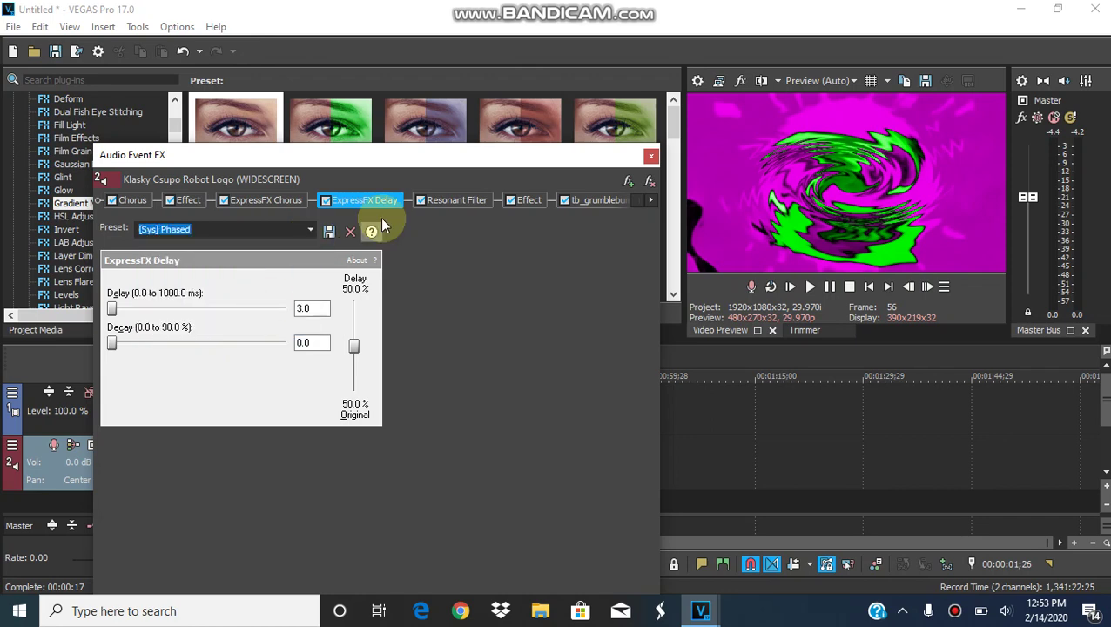
click(476, 203)
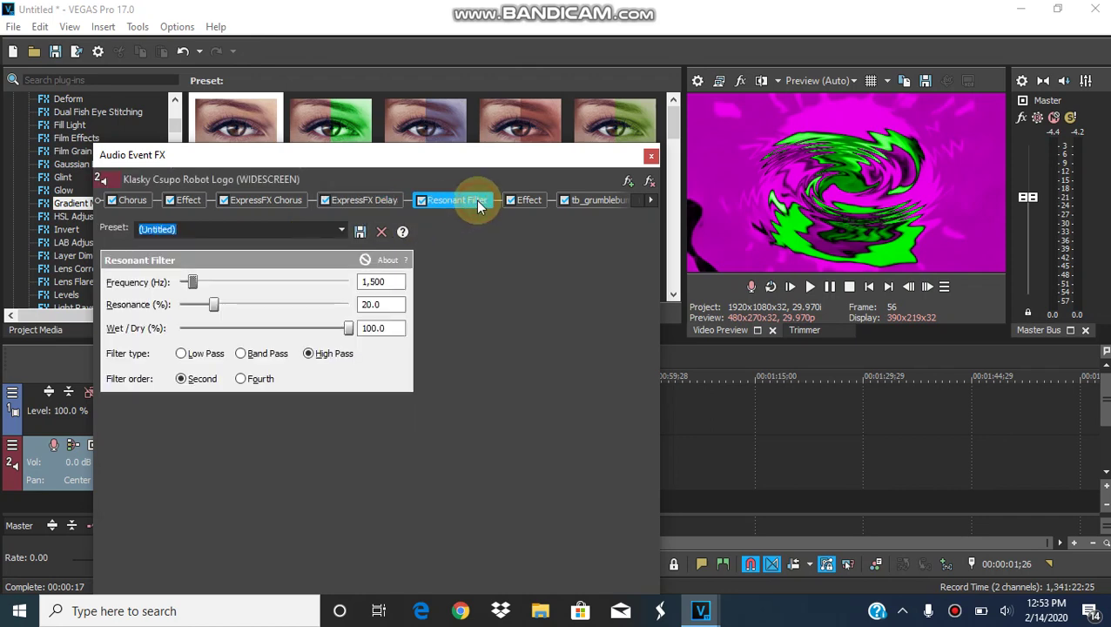
After a rejected preset save, set the Resonant Filter to [Sys] Teenage Late-Night Radio by the Bed.
click(355, 232)
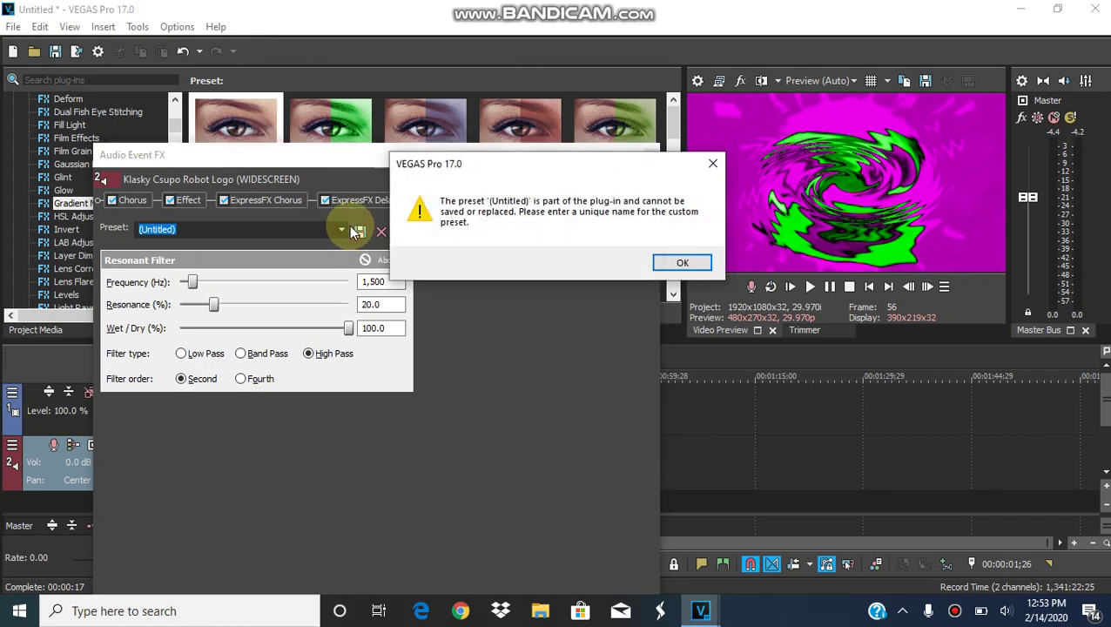
click(680, 263)
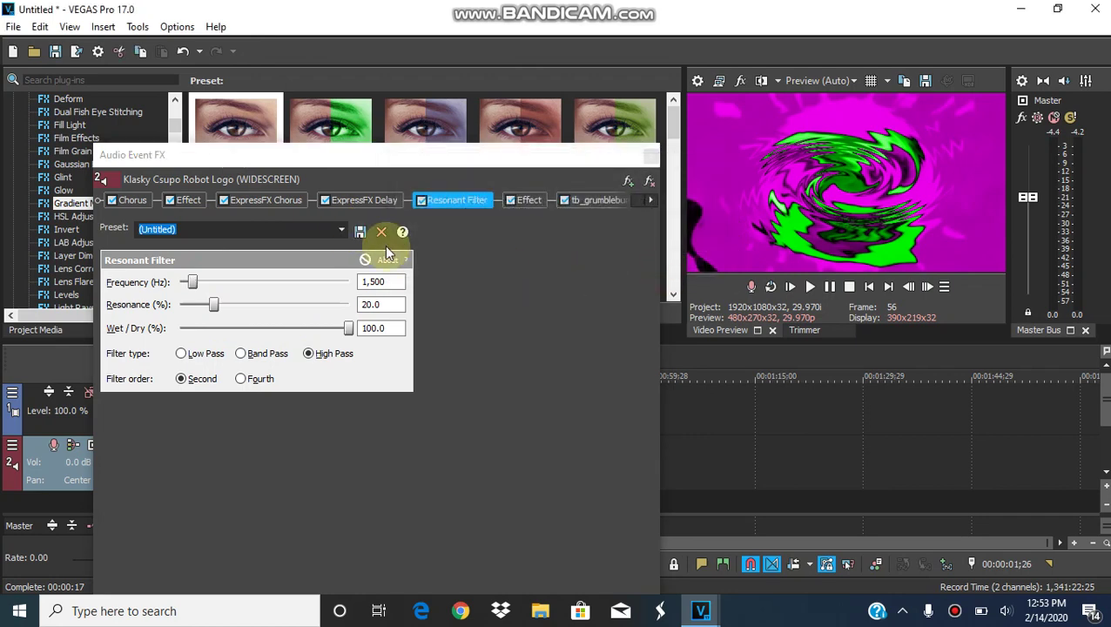
click(341, 230)
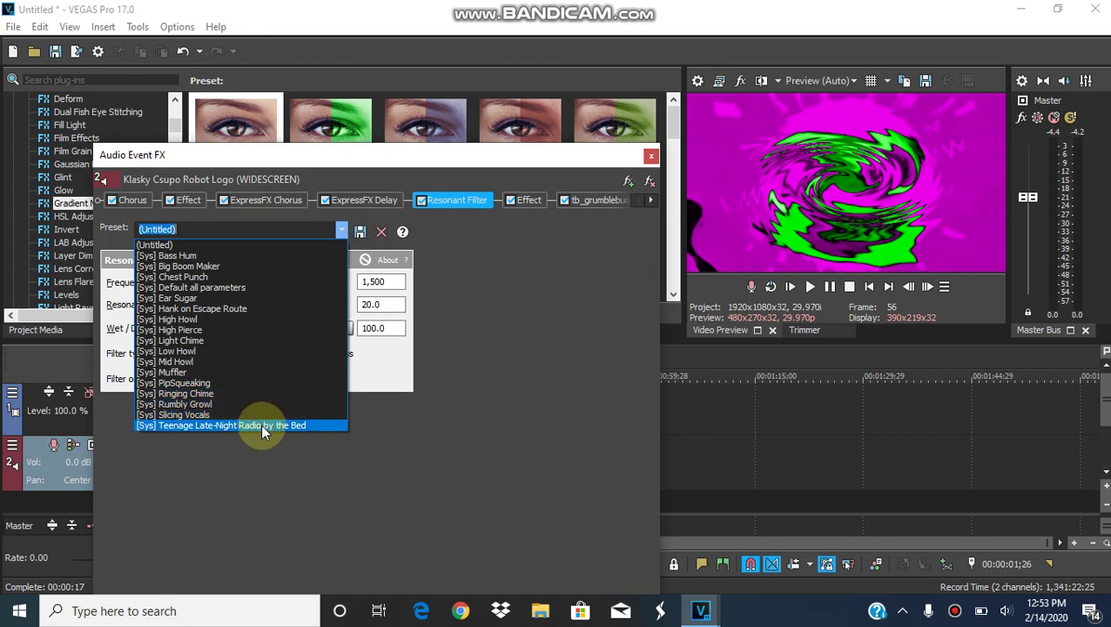
click(260, 425)
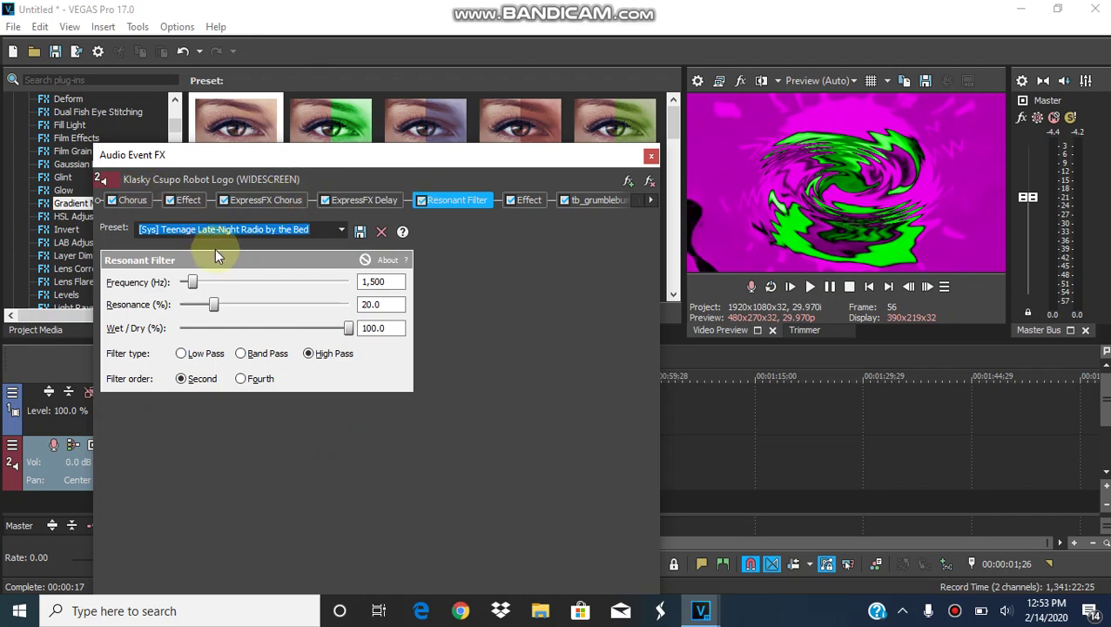
Browse the vocoder's preset list, keep DEFAULT, then show tb_grumblebum's init-preset settings.
click(528, 200)
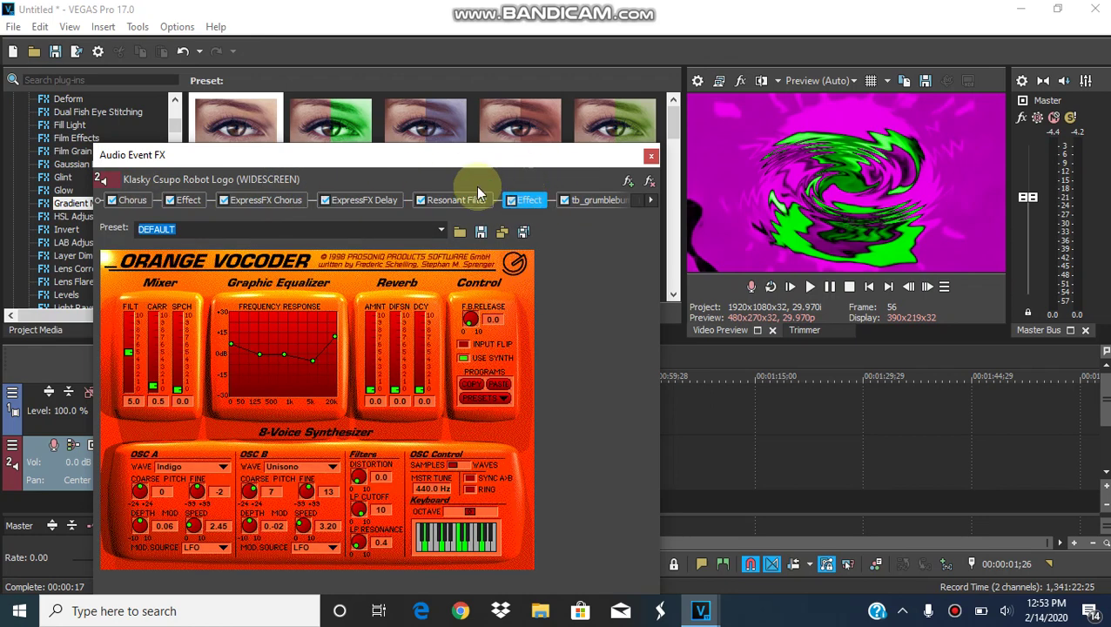
click(444, 237)
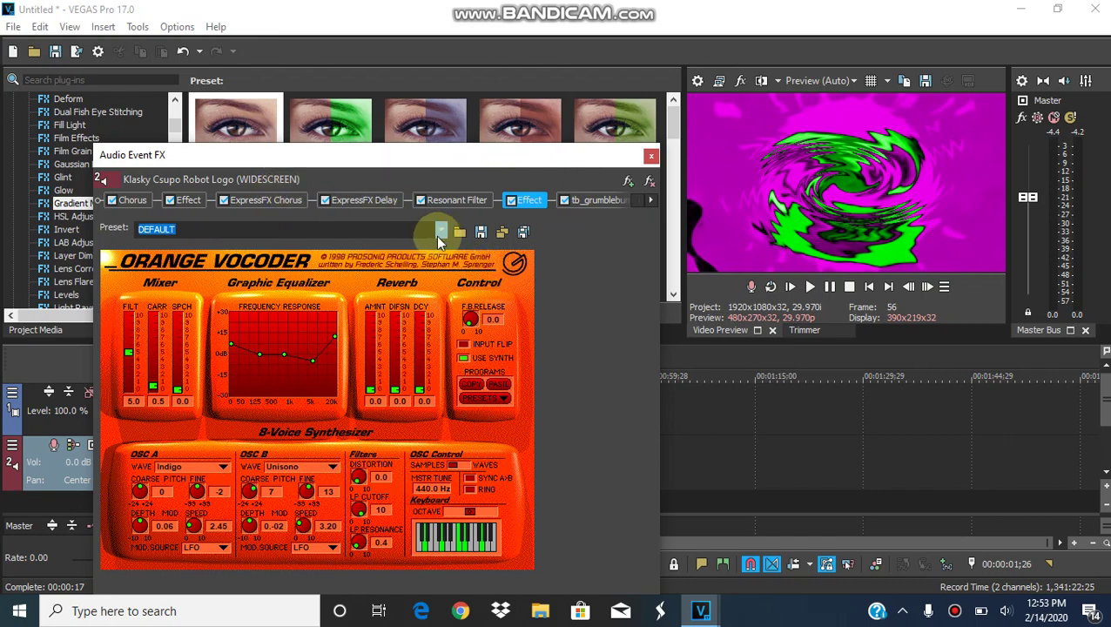
click(438, 236)
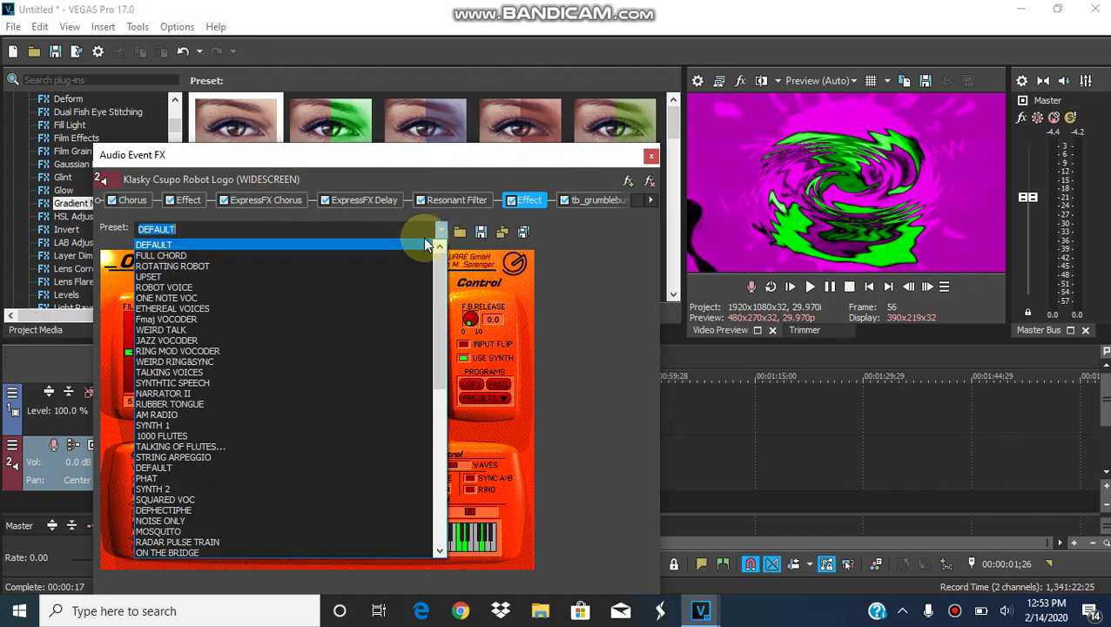
click(439, 373)
drag(439, 373, 440, 422)
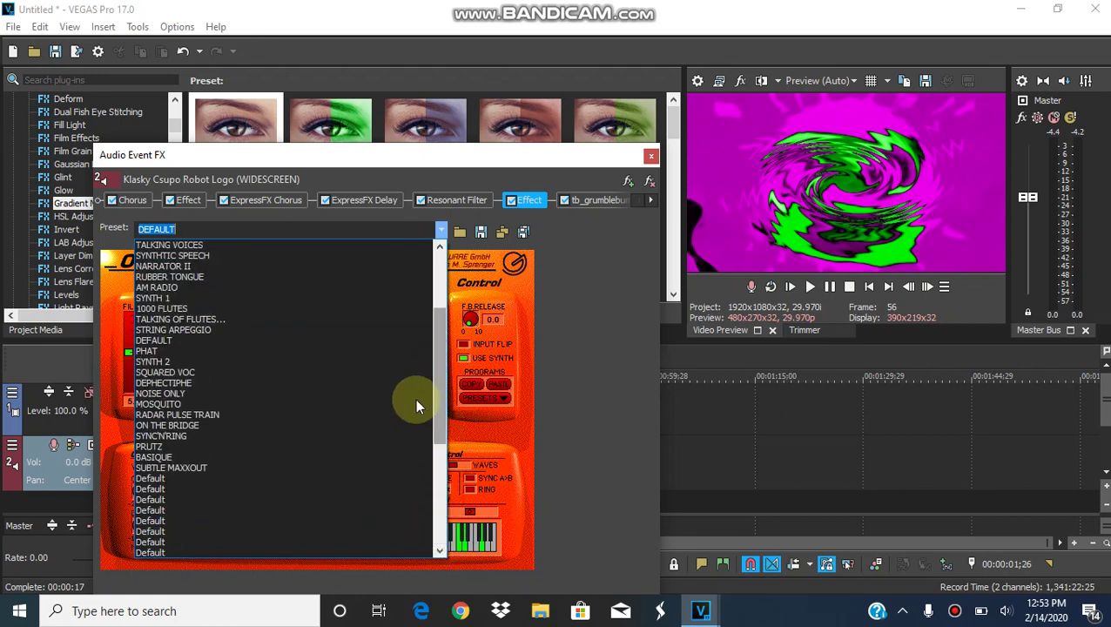
click(305, 341)
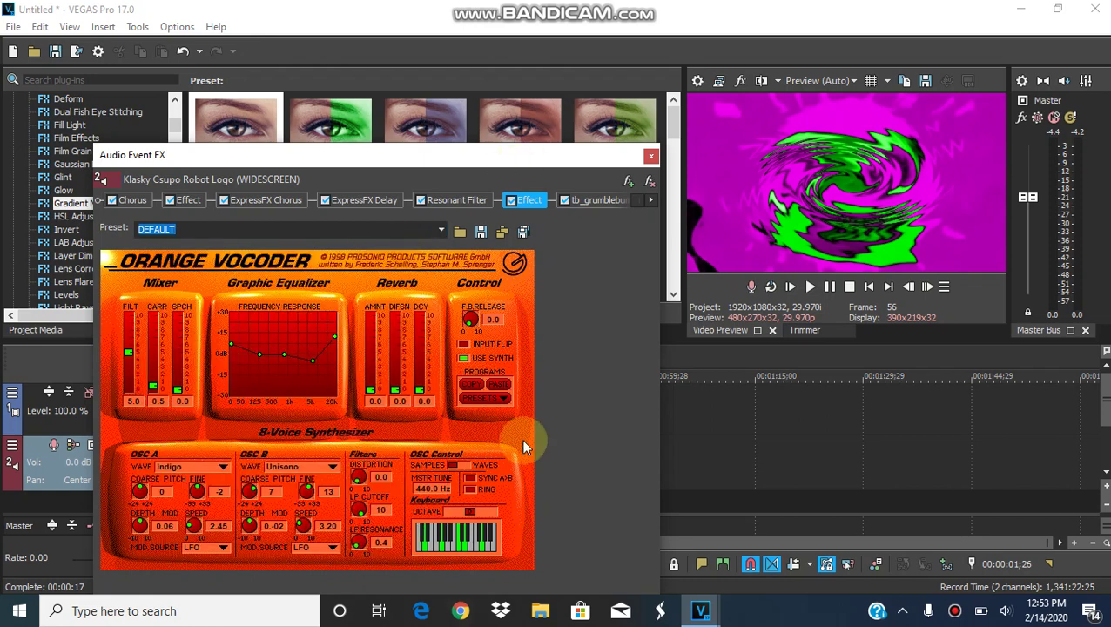
click(601, 200)
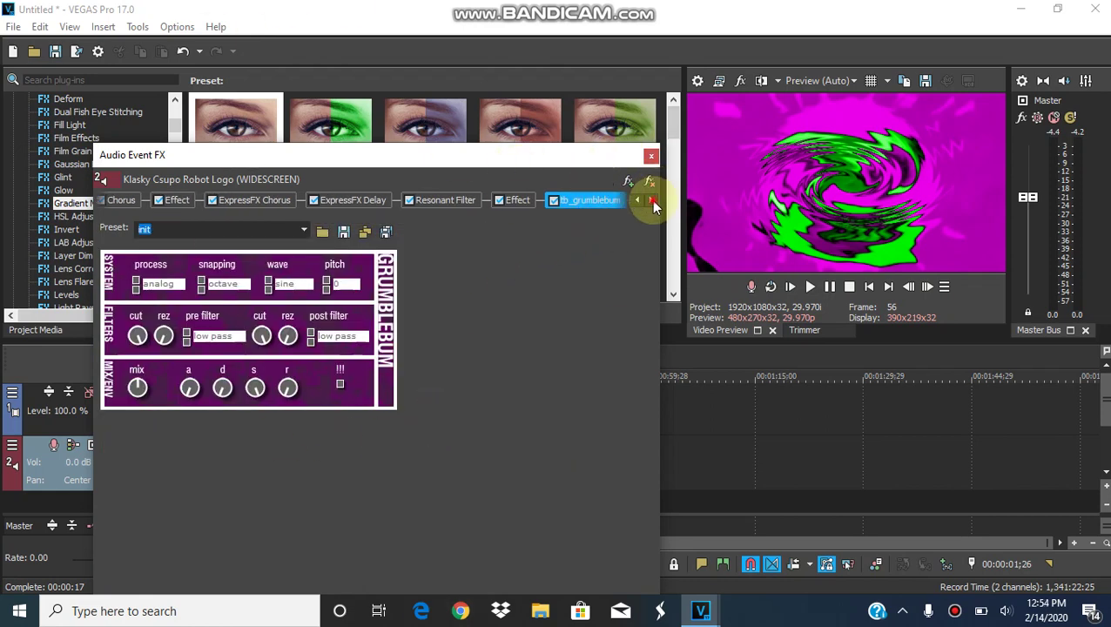
Show the final Orange Vocoder (ETHEREAL VOICES) after tb_grumblebum and play a few keyboard notes.
click(654, 201)
click(615, 201)
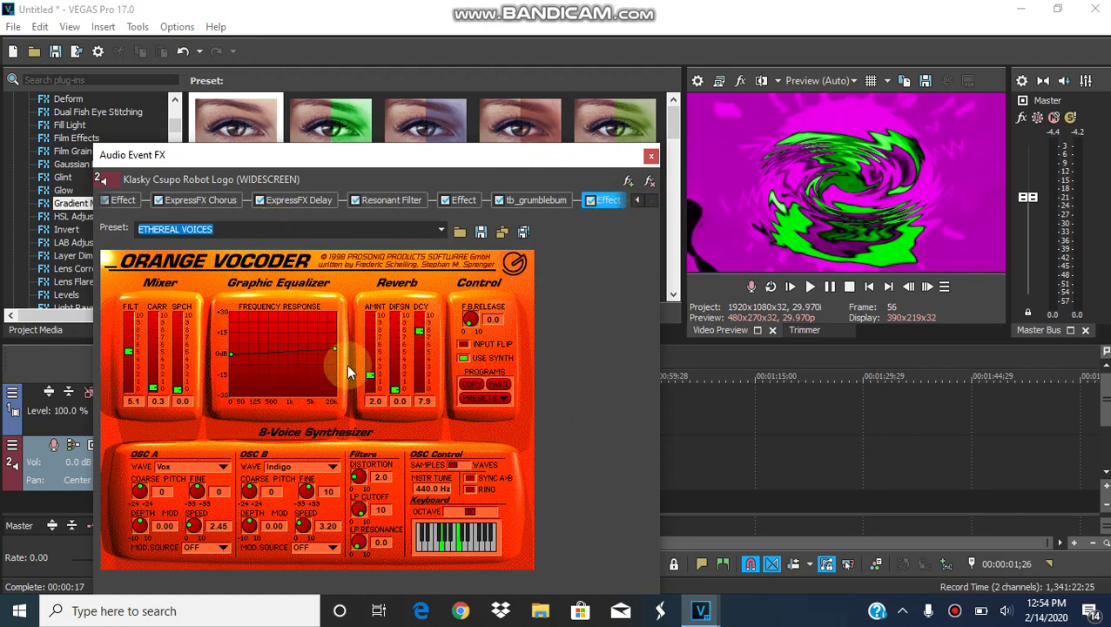
click(457, 539)
click(438, 540)
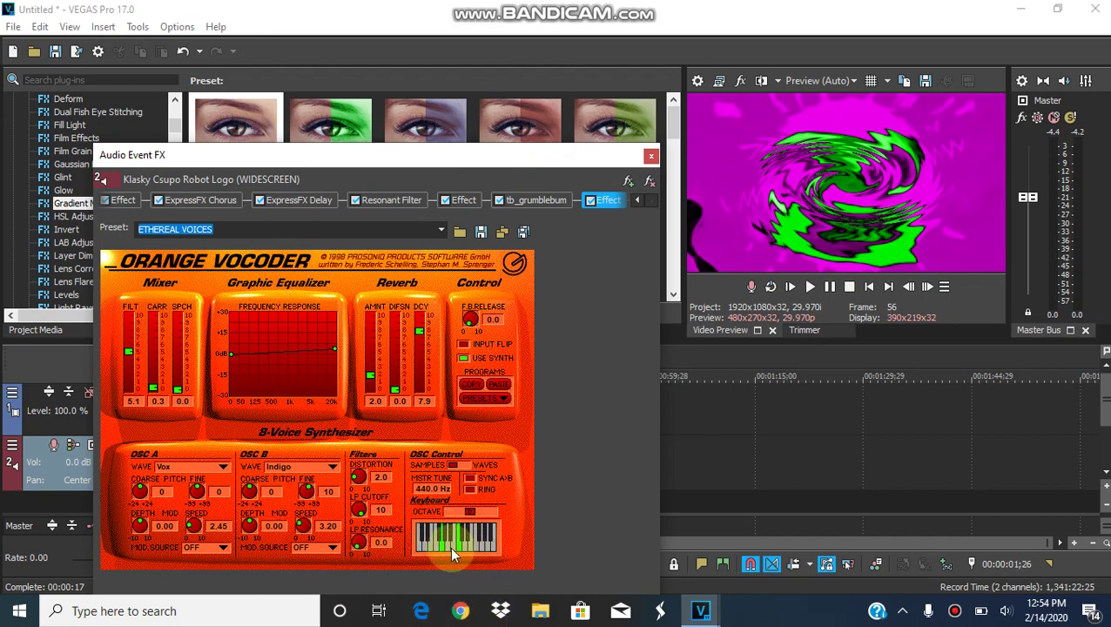
Play the project from the start, pause, rewind to the beginning, and restore Bandicam's window.
click(850, 287)
click(827, 288)
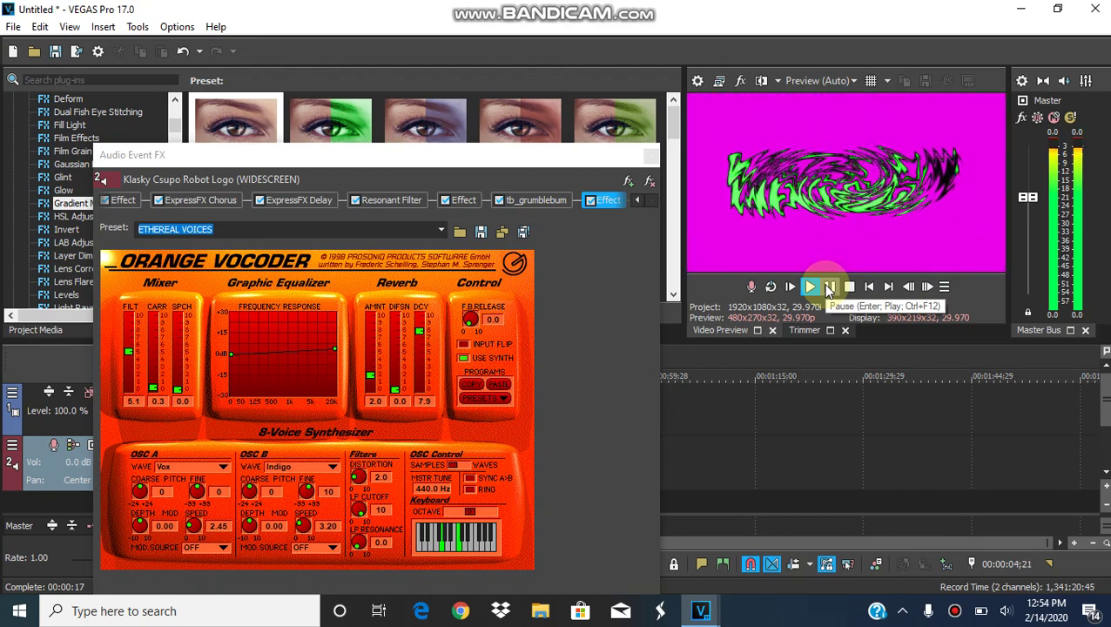
click(828, 287)
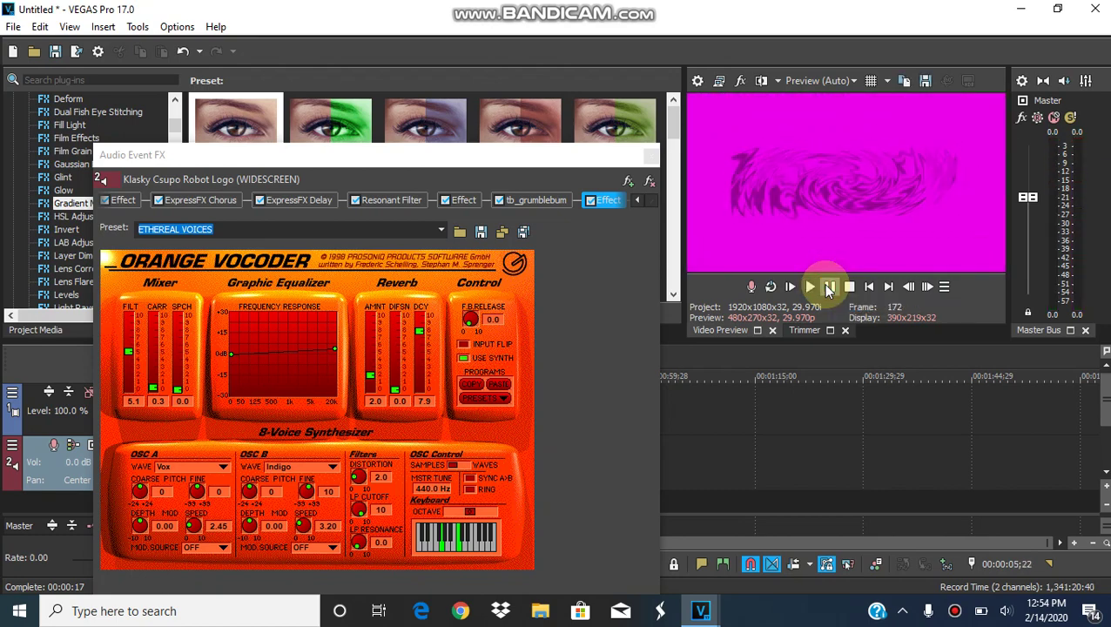
click(870, 288)
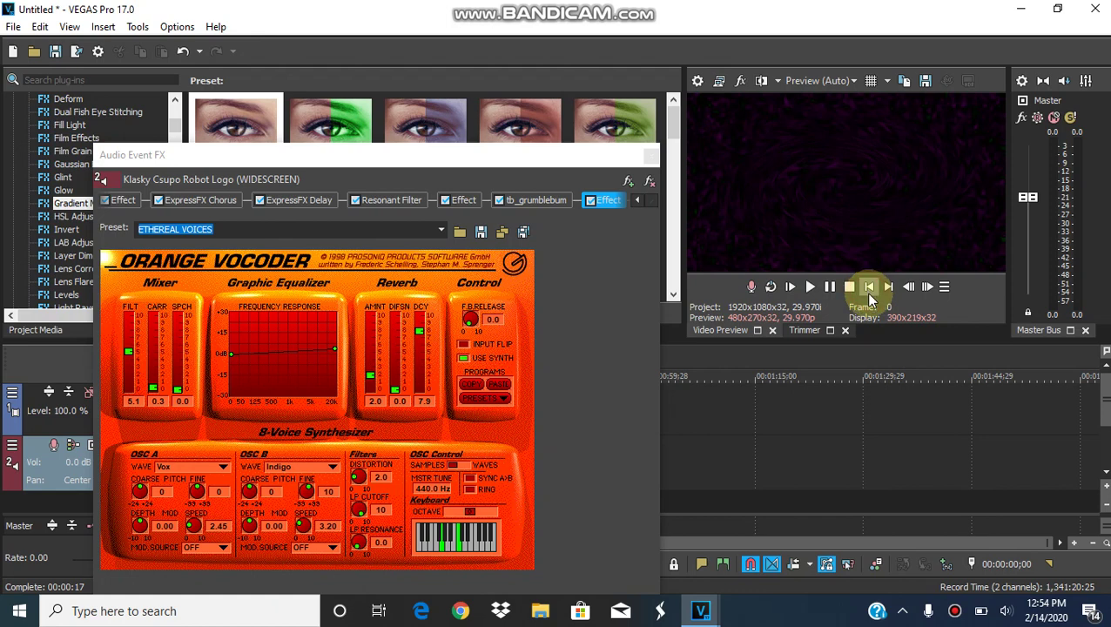
click(955, 611)
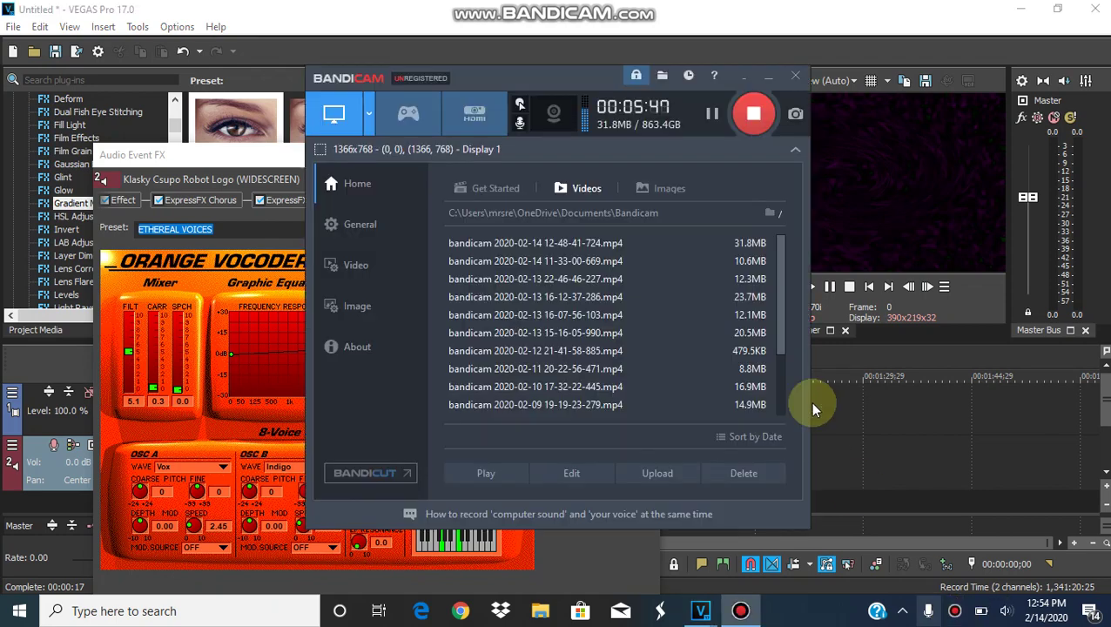
Minimize Bandicam, play then pause the 'Videoup V83' YouTube video, and close the browser.
click(710, 117)
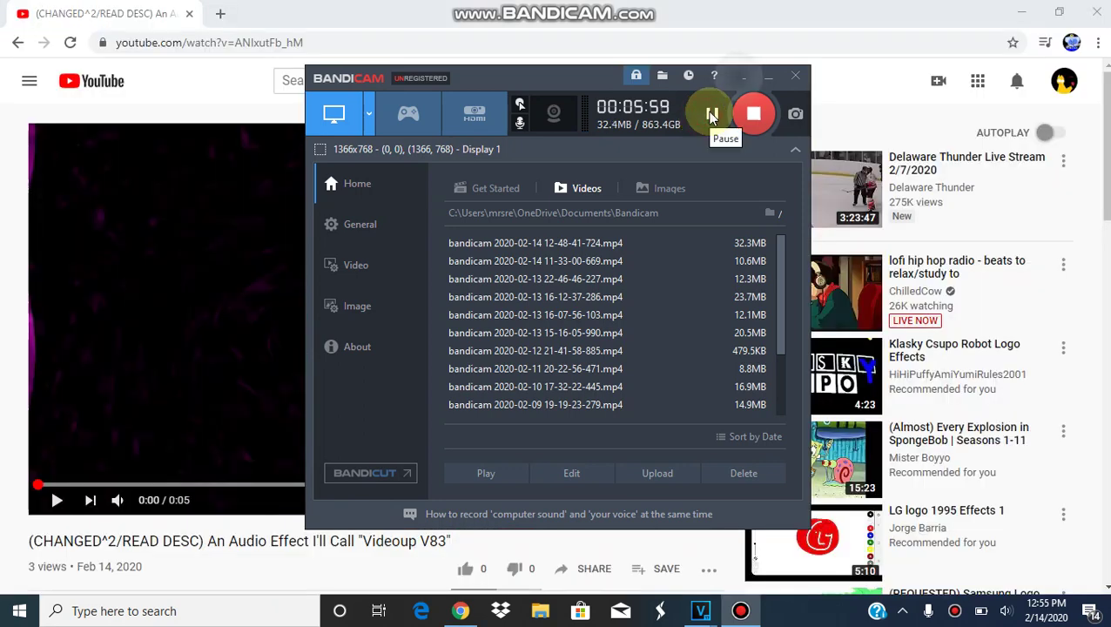
click(738, 76)
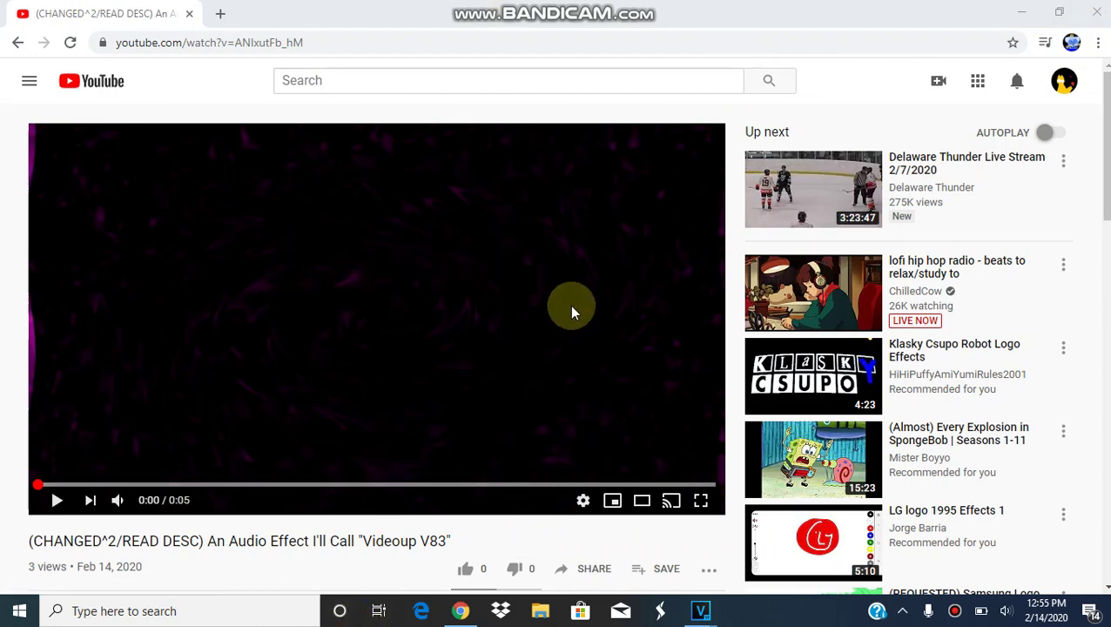
click(349, 192)
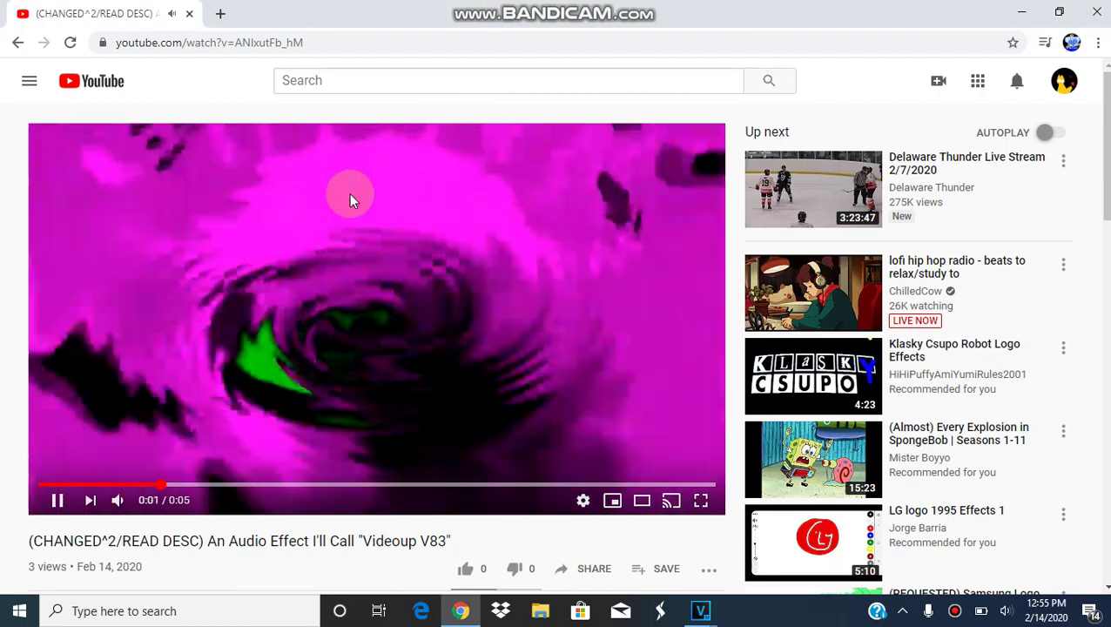
click(349, 193)
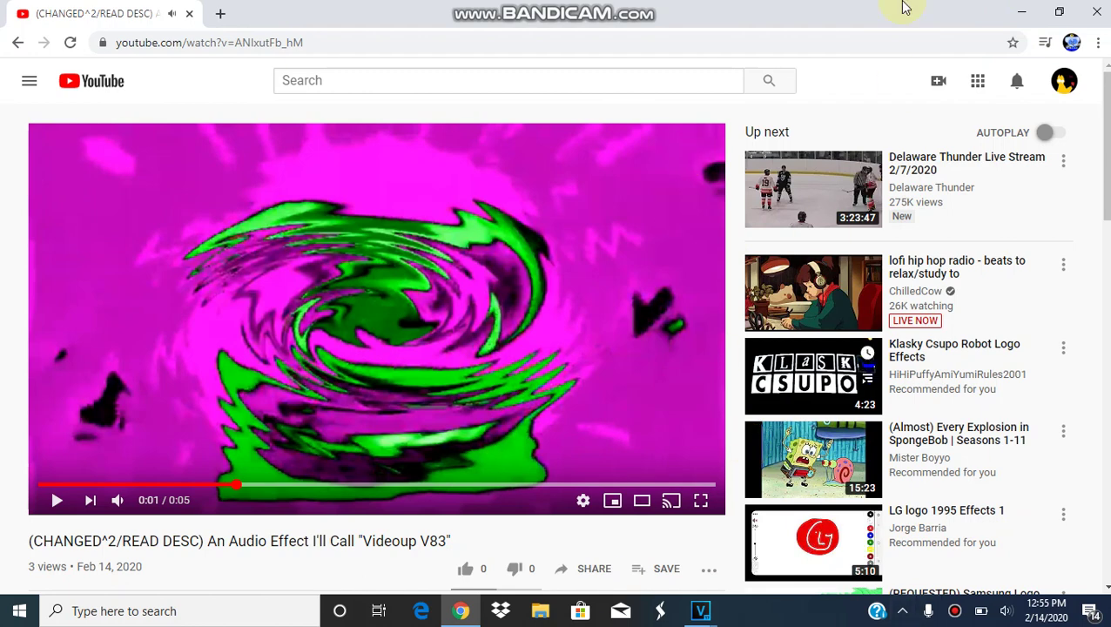
click(1099, 9)
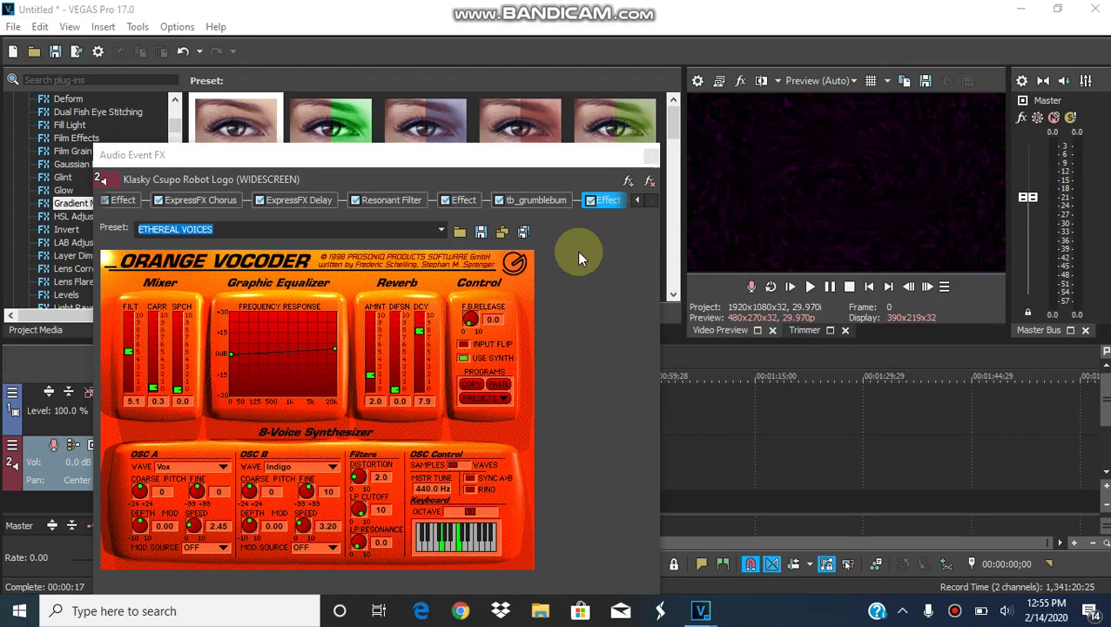
Close the Audio Event FX window and restore Bandicam's window from the system tray.
click(652, 155)
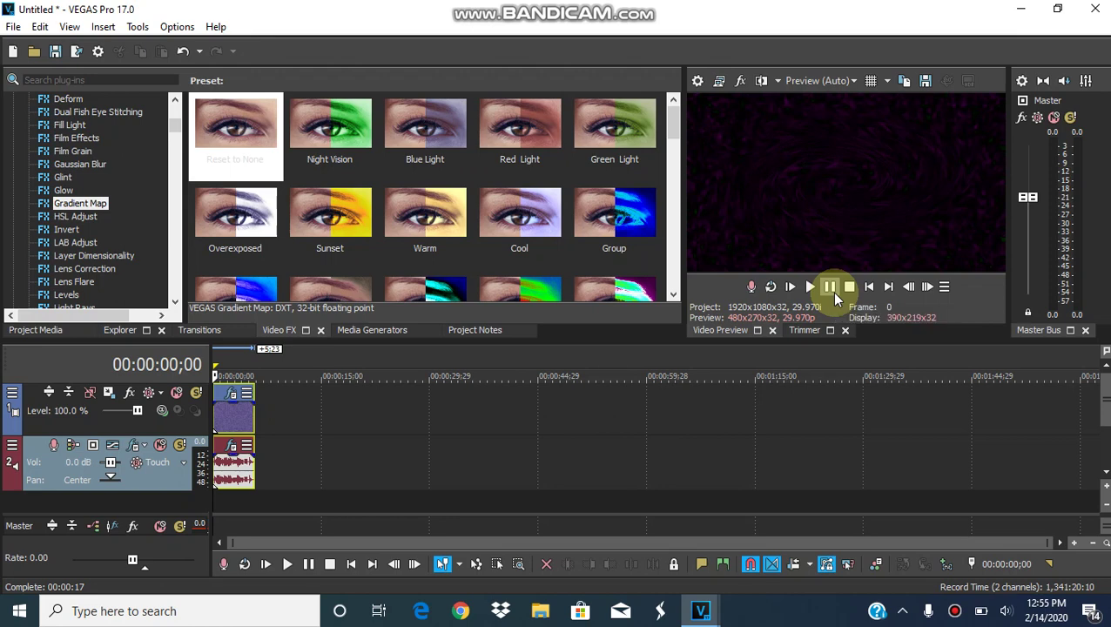
click(954, 611)
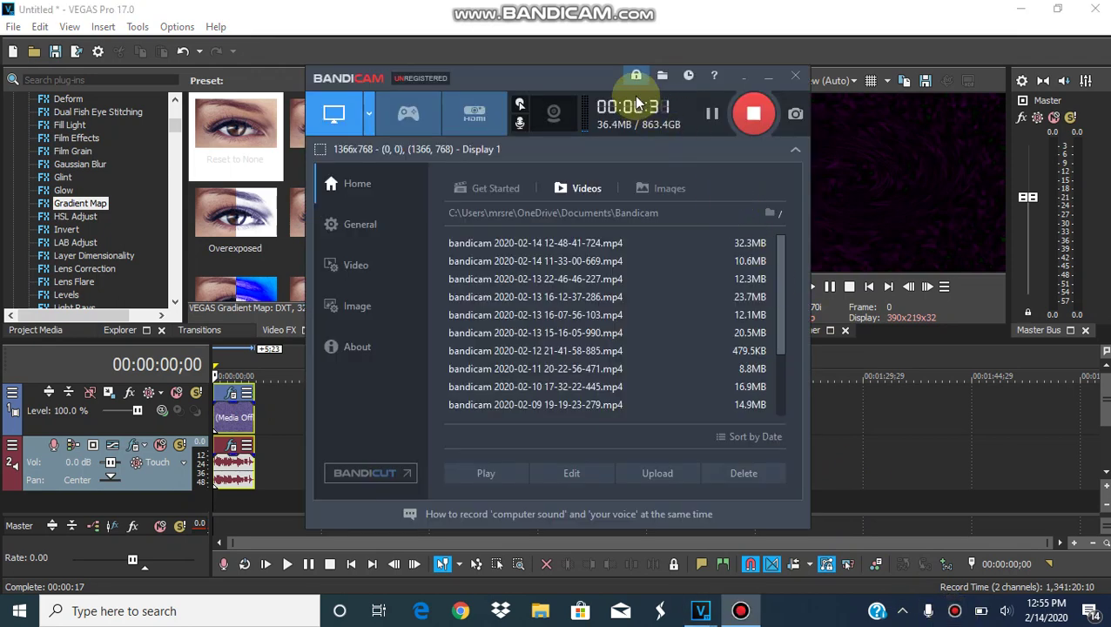